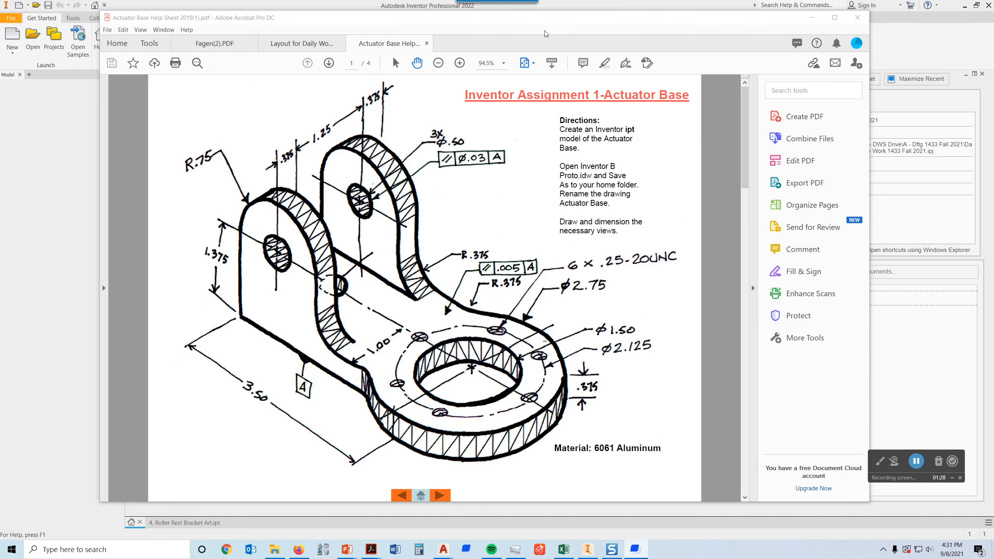
# Switch to Inventor and project the YZ and XZ origin planes into the new part's sketch.
pyautogui.click(547, 5)
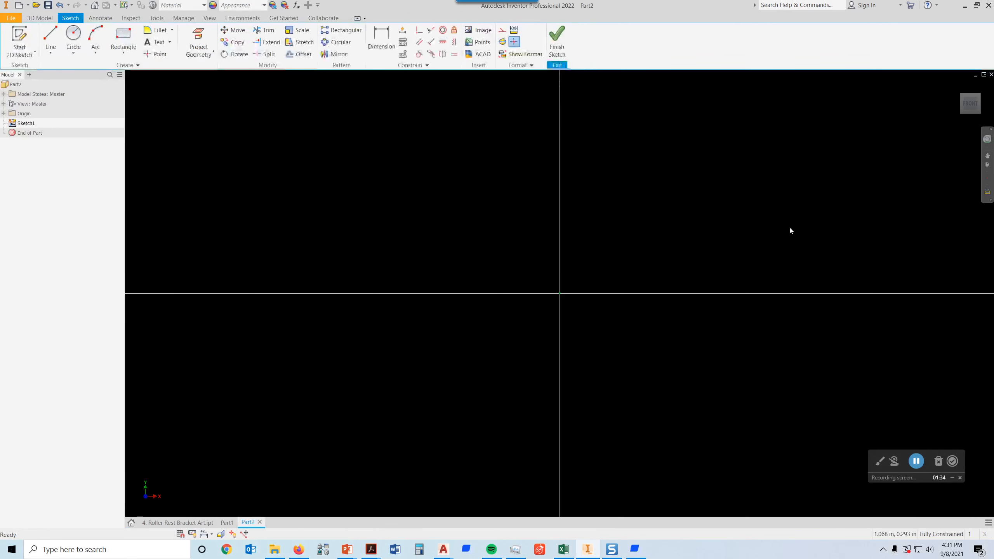
pyautogui.click(4, 113)
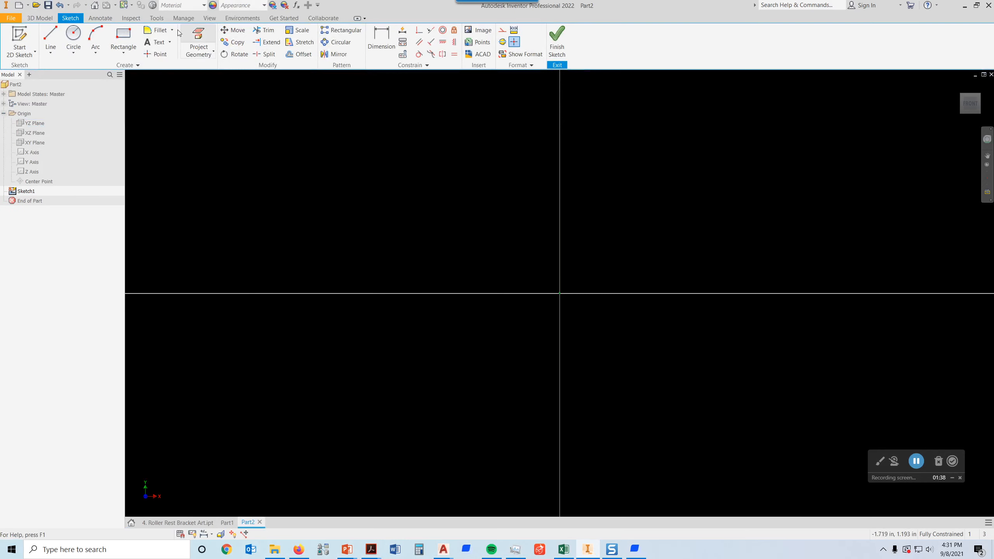
pyautogui.click(197, 34)
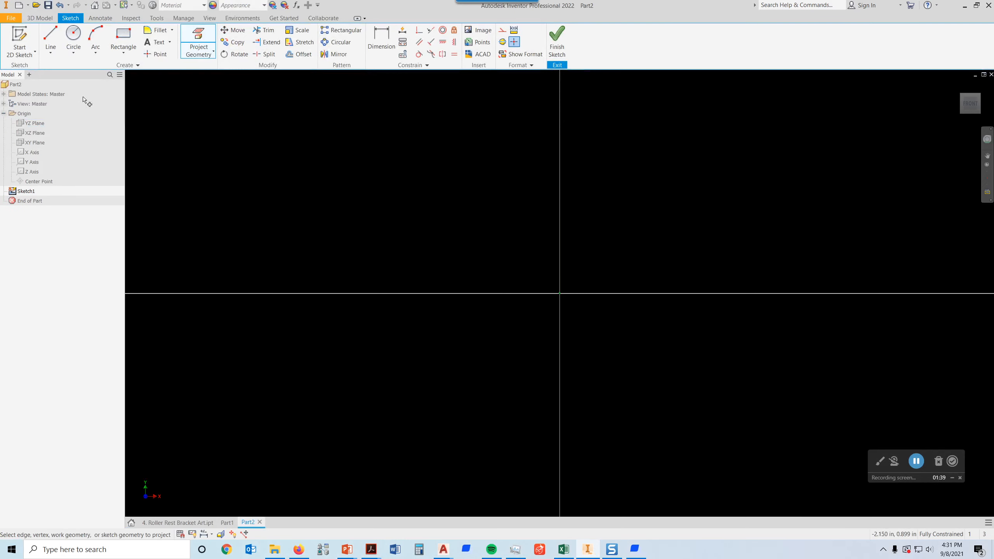
pyautogui.click(38, 125)
pyautogui.click(36, 133)
# Draw a circle of 2.75 in diameter centred on the sketch origin.
pyautogui.scroll(-2, 594, 231)
pyautogui.scroll(-2, 625, 222)
pyautogui.moveTo(629, 222); pyautogui.dragTo(559, 298, button='middle')
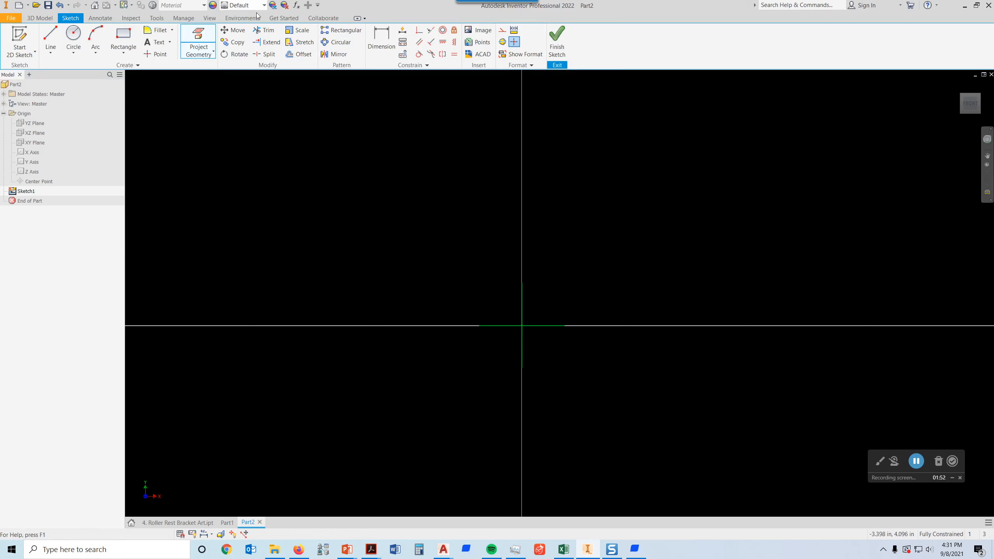
pyautogui.click(73, 39)
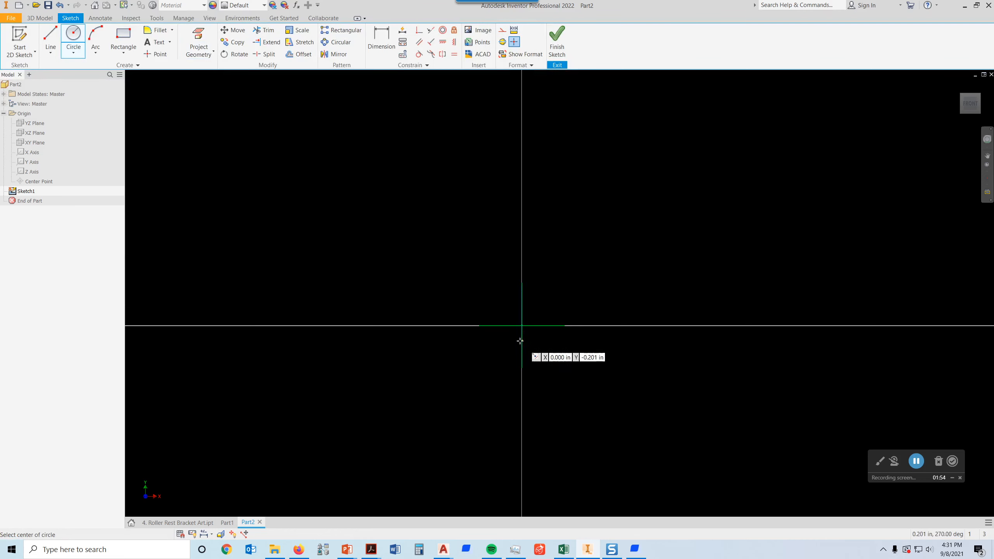
pyautogui.click(522, 325)
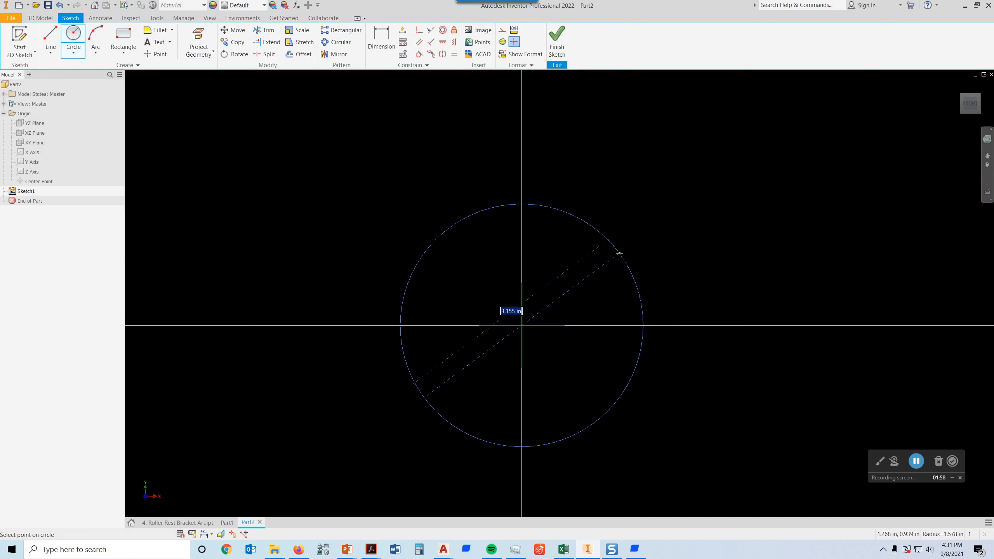
pyautogui.write('2.75')
pyautogui.press('Return')
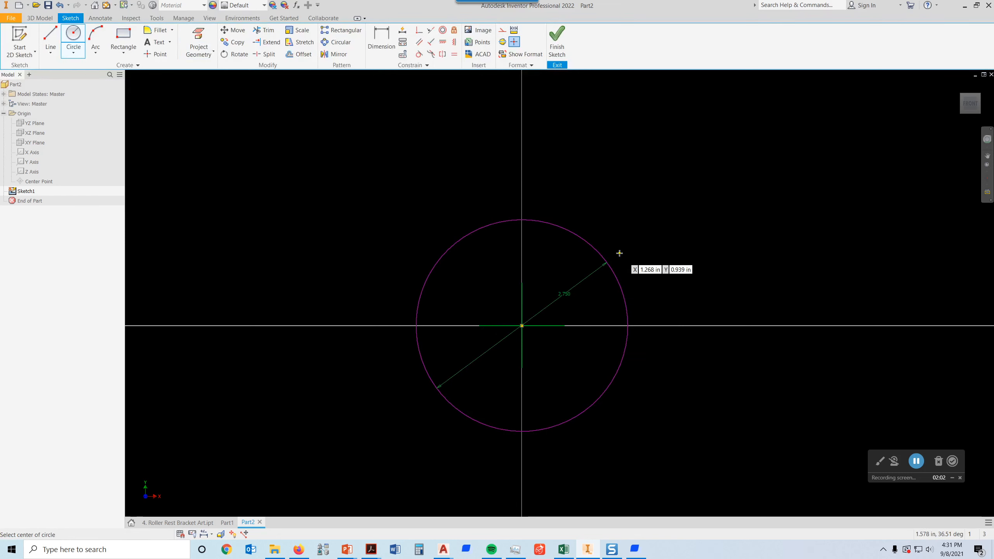
# Draw a concentric inner circle of 1.5 in diameter at the origin.
pyautogui.click(522, 325)
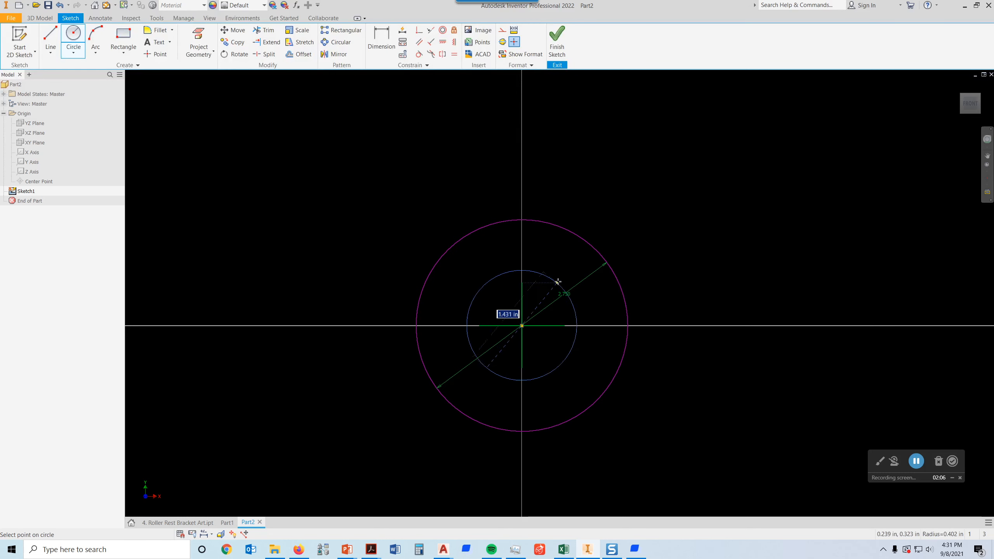
pyautogui.write('1')
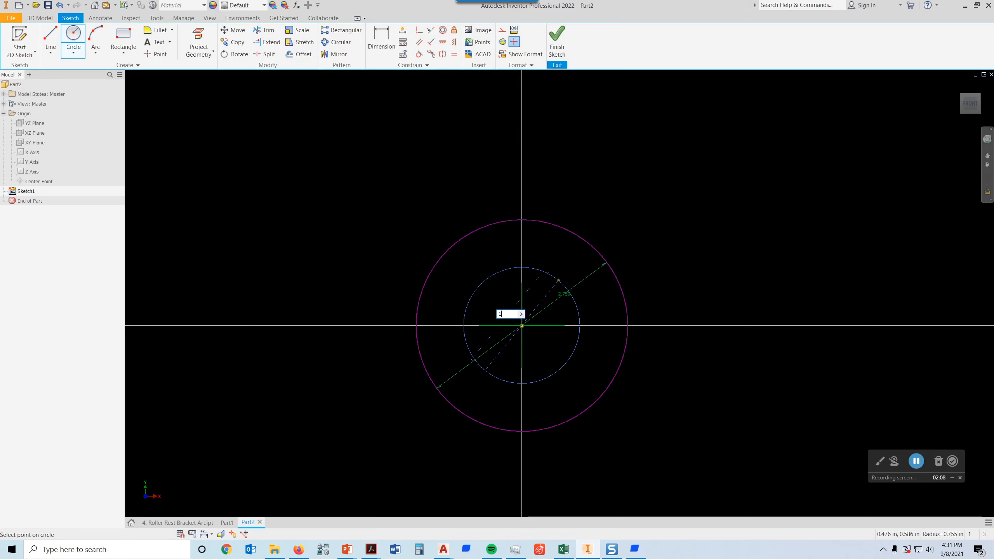
pyautogui.write('.5')
pyautogui.press('Return')
# Sketch a rectangle about 2.38 by 1.23 in, overlapping the left side of the outer circle and straddling the horizontal axis.
pyautogui.moveTo(673, 269)
pyautogui.mouseDown(button='middle')
pyautogui.moveTo(745, 232)
pyautogui.moveTo(888, 227)
pyautogui.mouseUp(button='middle')
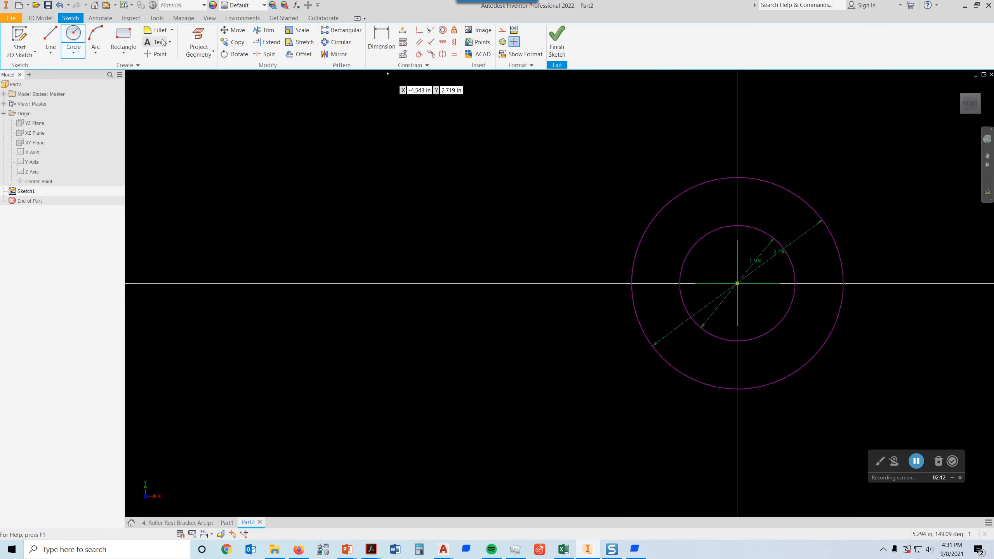
pyautogui.click(125, 35)
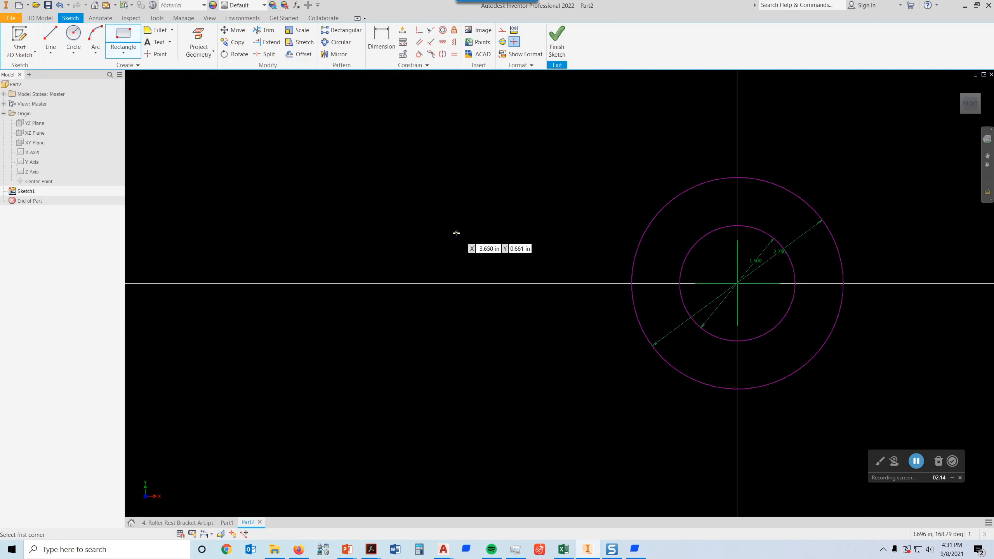
pyautogui.click(664, 236)
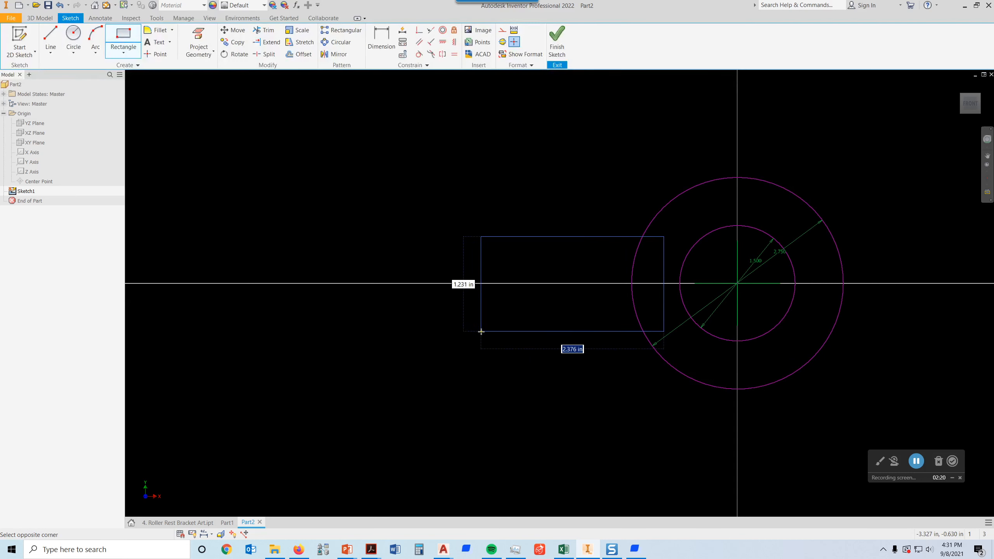
pyautogui.click(481, 331)
pyautogui.press('Escape')
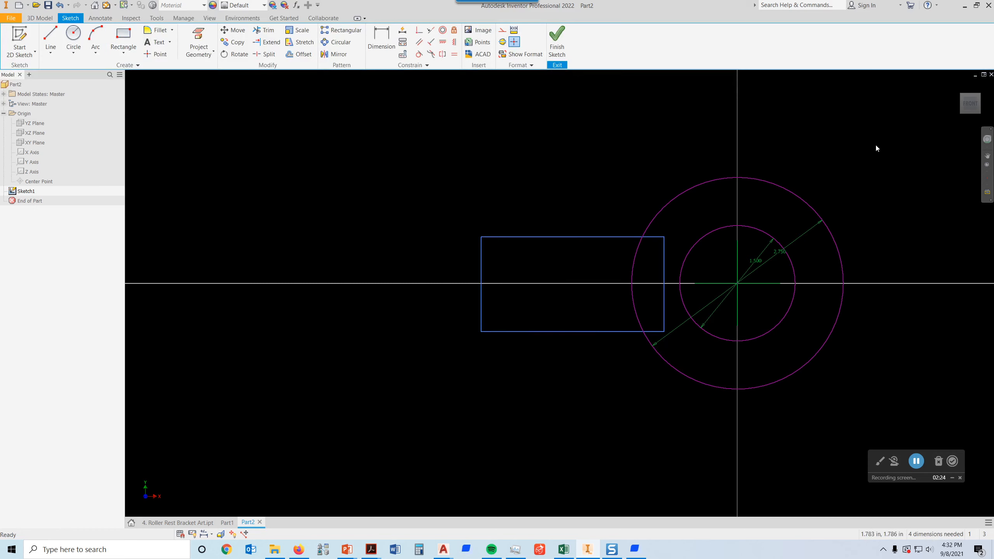
# Dimension the rectangle's left edge 3.5 in from the vertical axis through the circles' centre.
pyautogui.press('d')
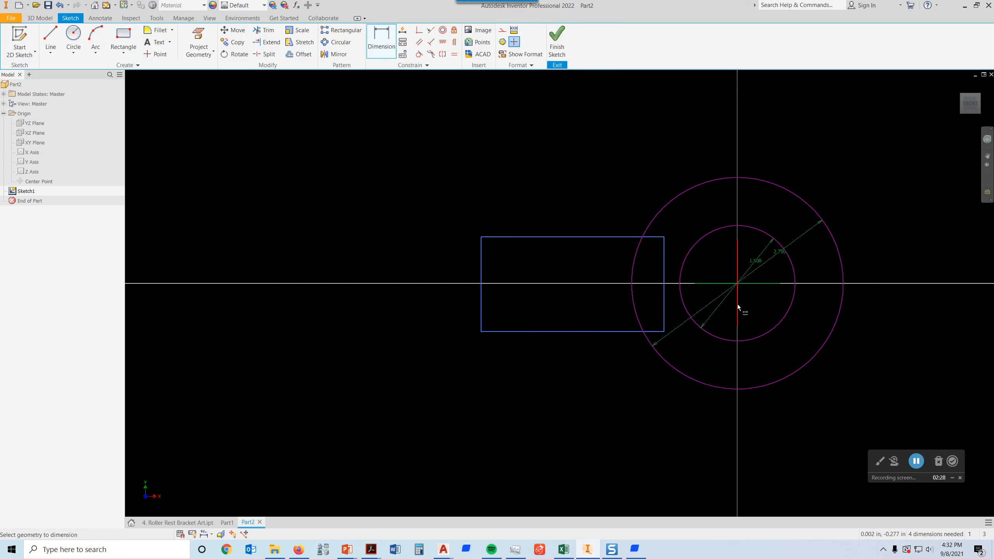
pyautogui.click(482, 312)
pyautogui.click(583, 419)
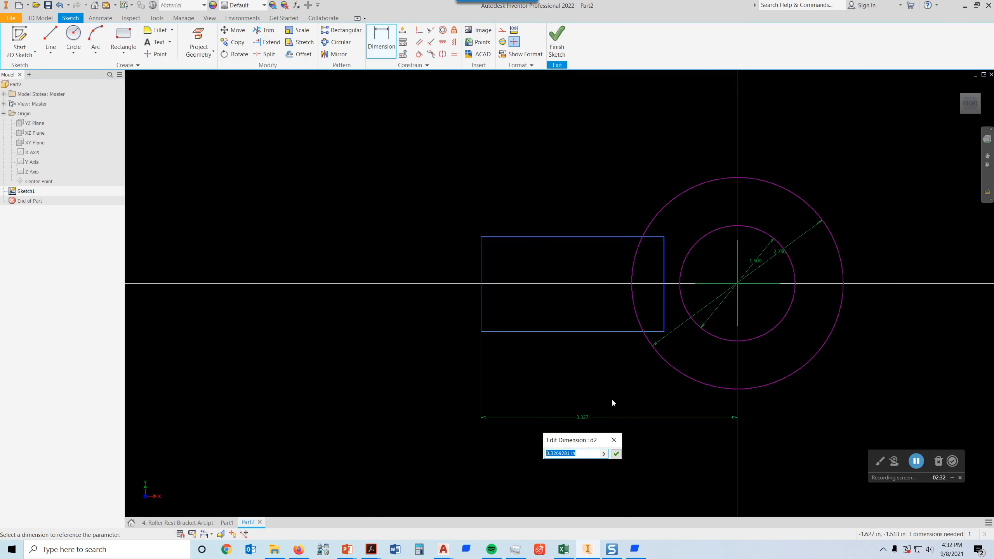
pyautogui.write('3.5')
pyautogui.press('Return')
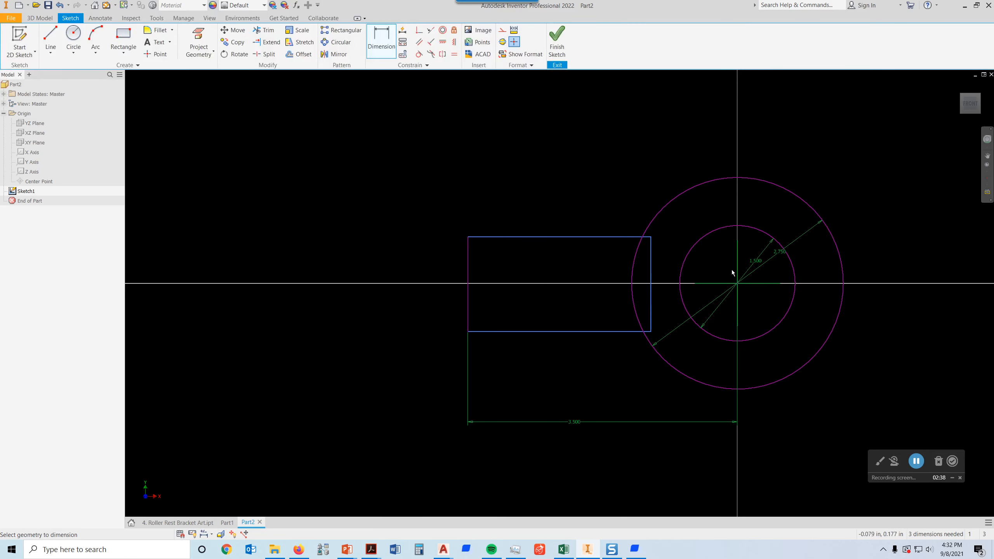
# Stretch the rectangle's right edge slightly further into the outer circle.
pyautogui.click(651, 279)
pyautogui.press('Escape')
pyautogui.moveTo(652, 276); pyautogui.dragTo(665, 278)
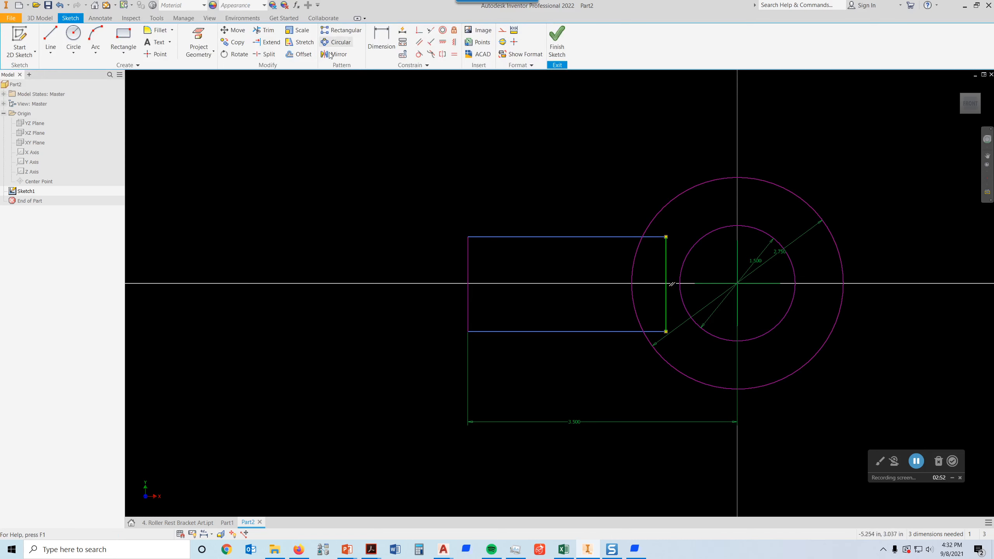
# Dimension the rectangle's bottom edge 1 in from the projected horizontal axis.
pyautogui.click(381, 41)
pyautogui.click(530, 331)
pyautogui.click(713, 283)
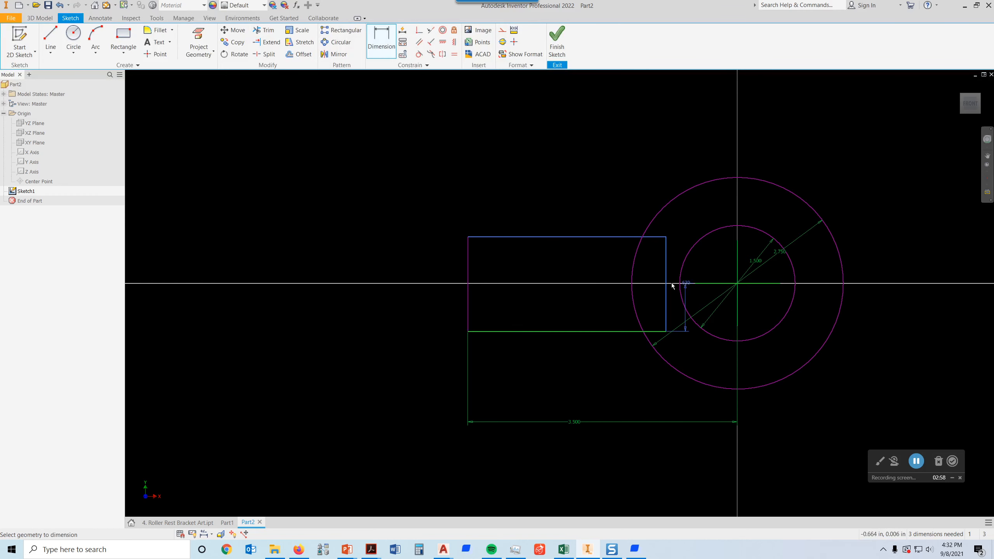
pyautogui.click(420, 305)
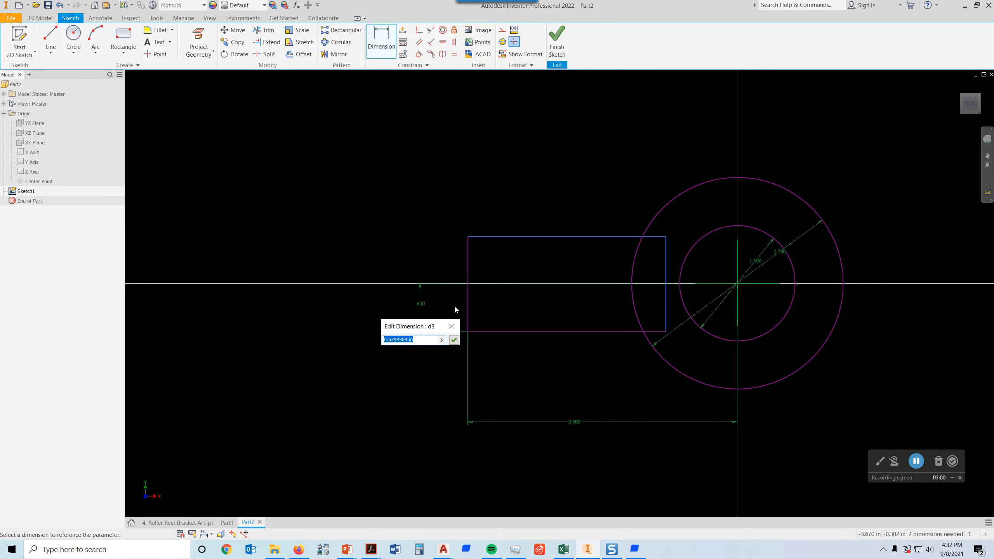
pyautogui.write('1')
pyautogui.press('Return')
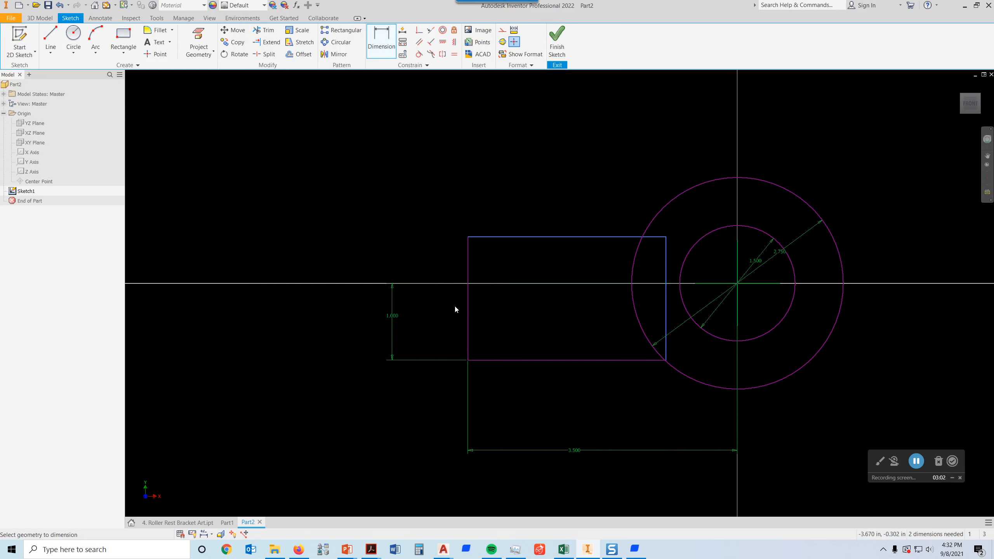
# Dimension the rectangle's top edge 1 in from the projected horizontal axis.
pyautogui.click(576, 237)
pyautogui.click(714, 283)
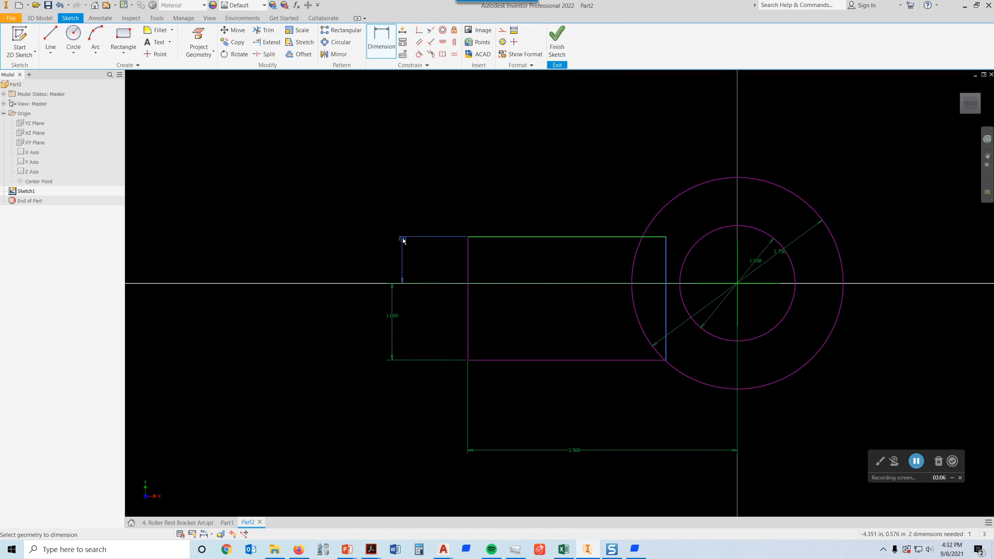
pyautogui.click(393, 255)
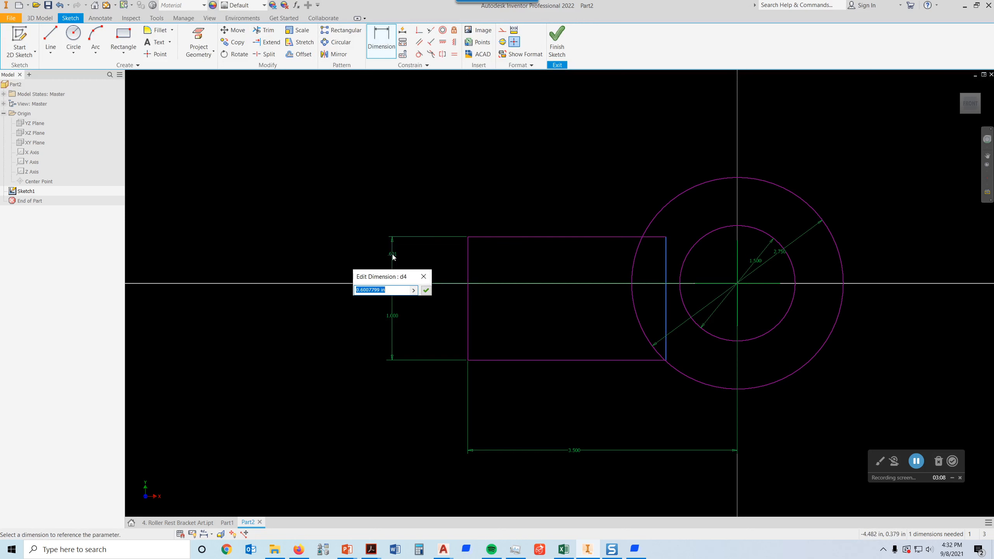
pyautogui.write('1')
pyautogui.press('Return')
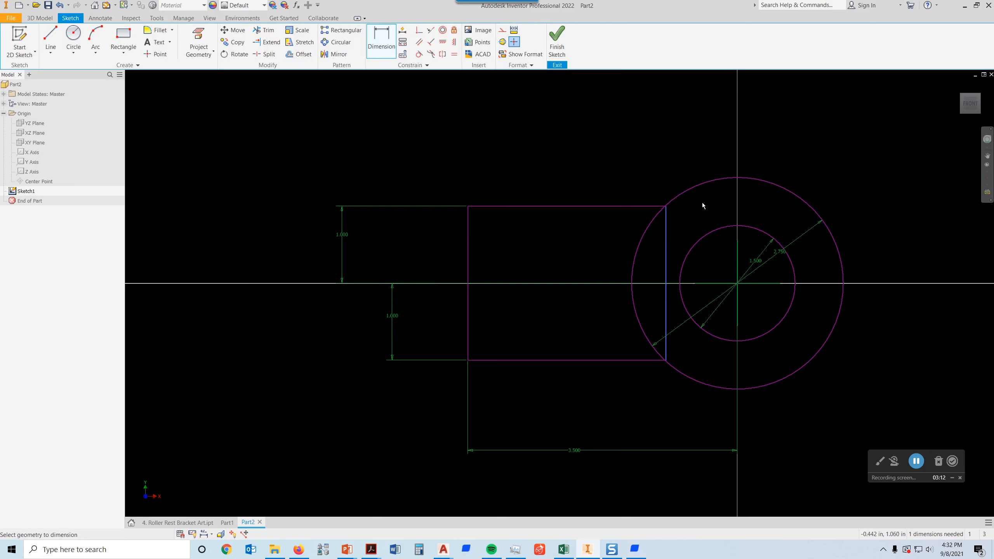
# Inspect the rectangle's right corners and stretch its right edge further inside the outer circle so both corners cross the arc.
pyautogui.scroll(5, 668, 216)
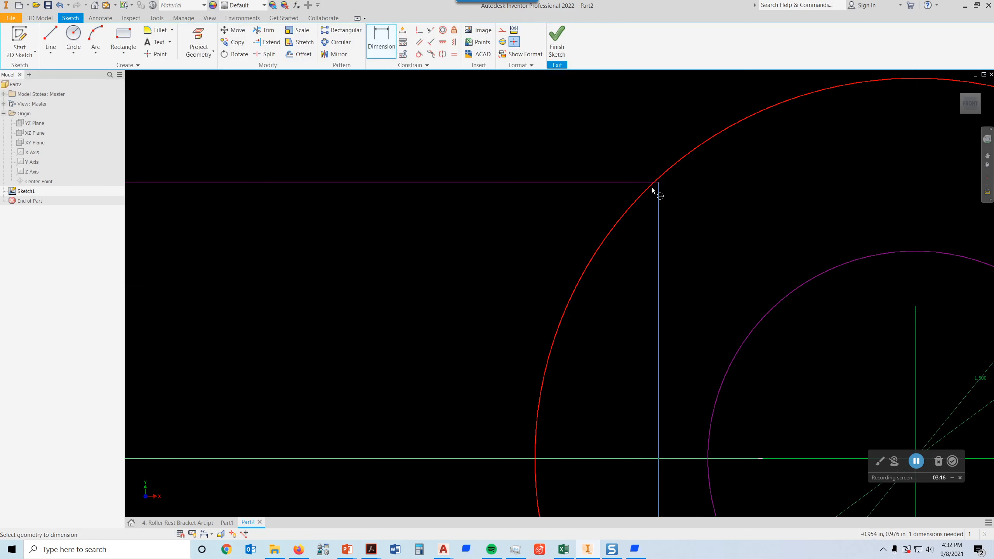
pyautogui.scroll(-5, 748, 191)
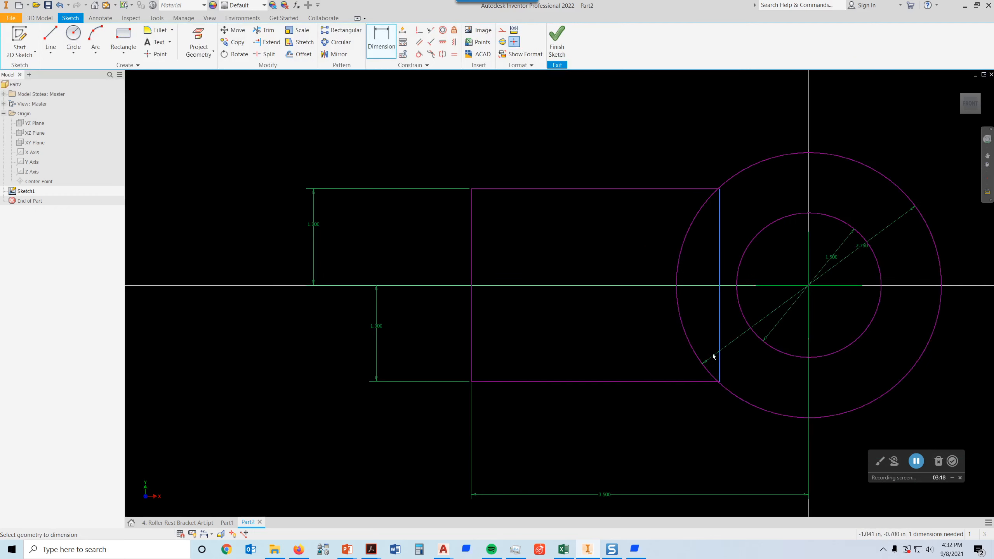
pyautogui.scroll(5, 708, 355)
pyautogui.scroll(-5, 781, 258)
pyautogui.click(763, 182)
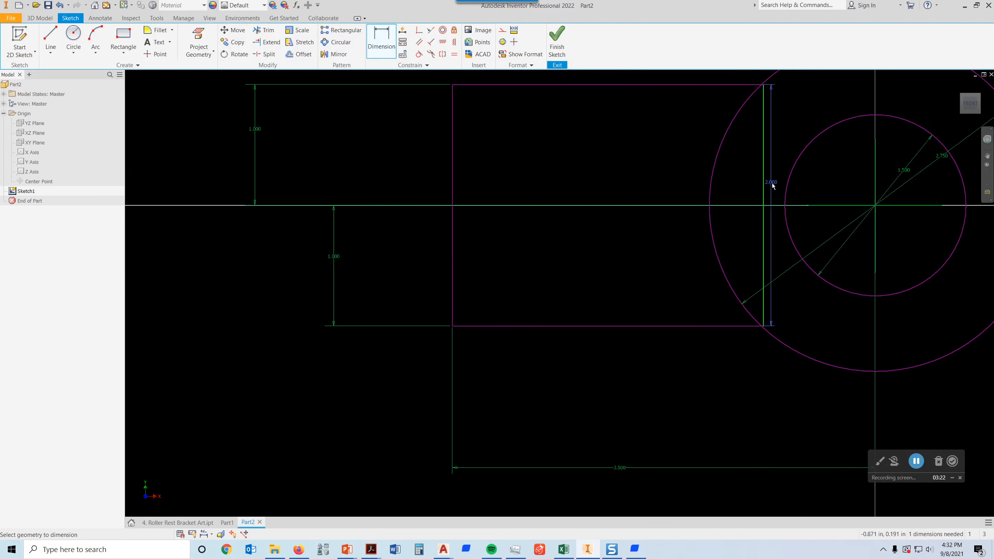
pyautogui.press('Escape')
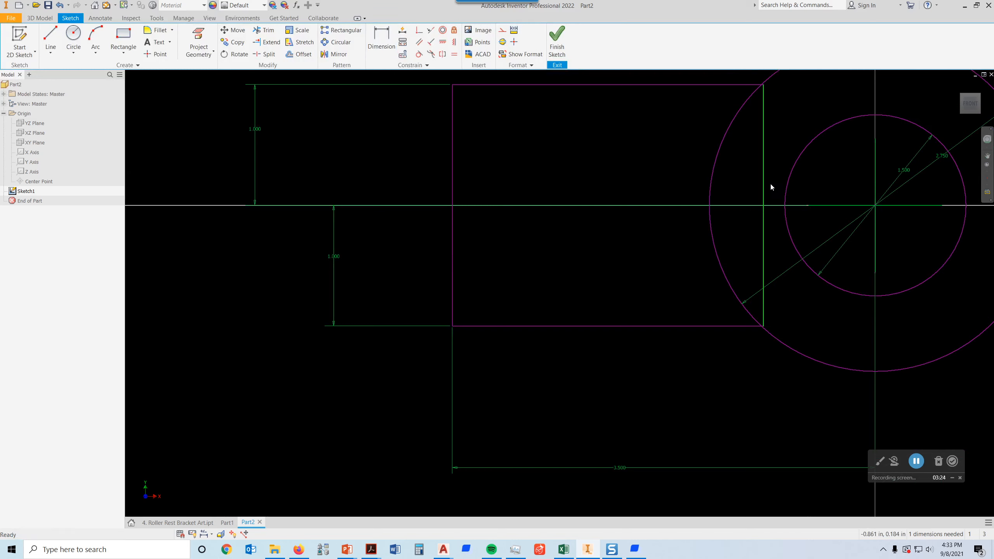
pyautogui.moveTo(764, 196); pyautogui.dragTo(775, 192)
pyautogui.moveTo(829, 131); pyautogui.dragTo(786, 203, button='middle')
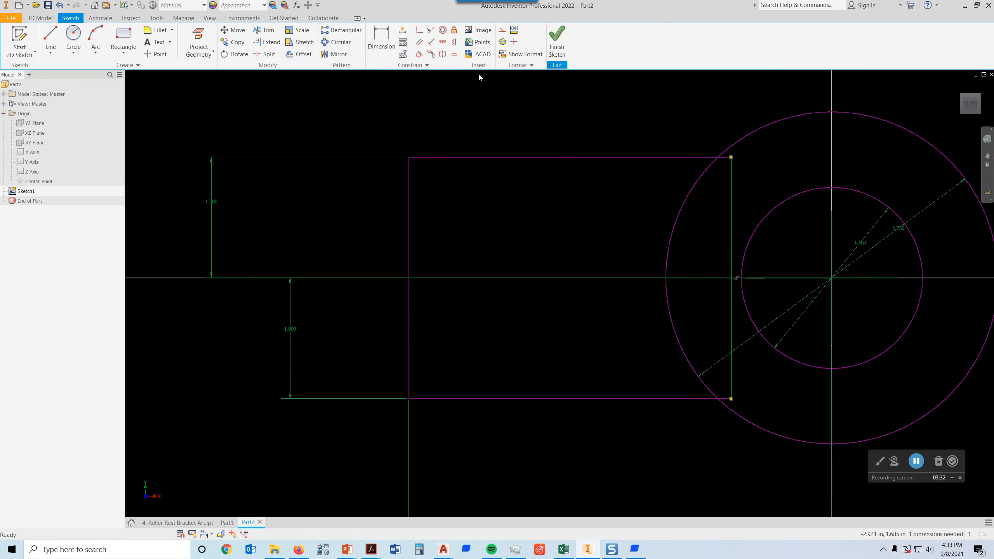
# Trim the rectangle's right edge, its overhanging line ends and the circle arc inside the rectangle, and finish the sketch.
pyautogui.click(263, 30)
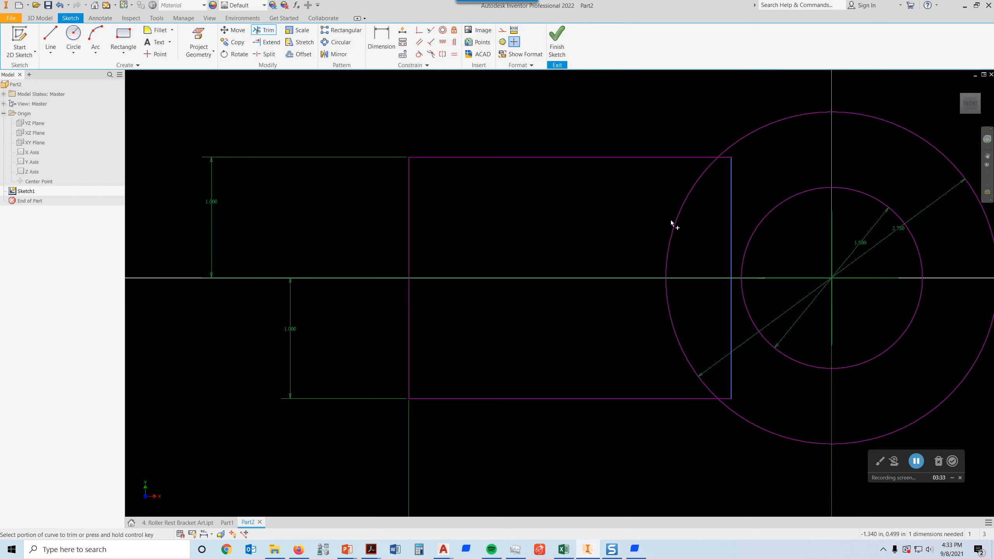
pyautogui.click(730, 233)
pyautogui.click(731, 308)
pyautogui.click(725, 399)
pyautogui.click(727, 158)
pyautogui.click(679, 222)
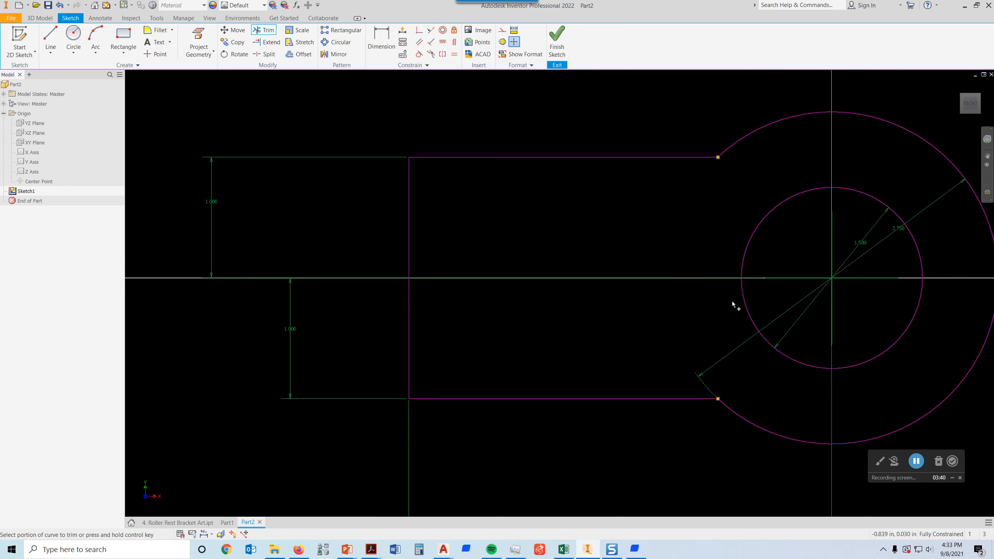
pyautogui.moveTo(794, 297); pyautogui.dragTo(614, 281, button='middle')
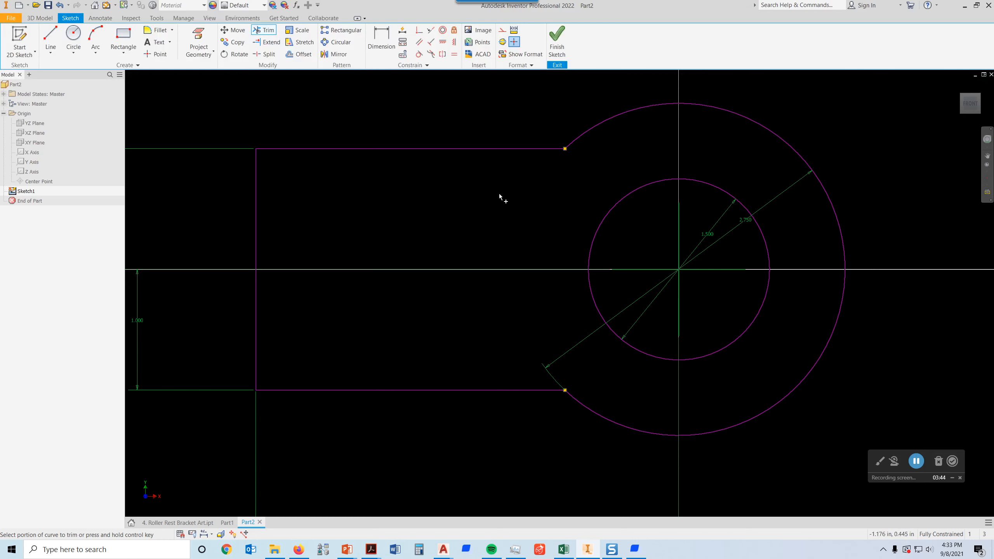
pyautogui.click(557, 40)
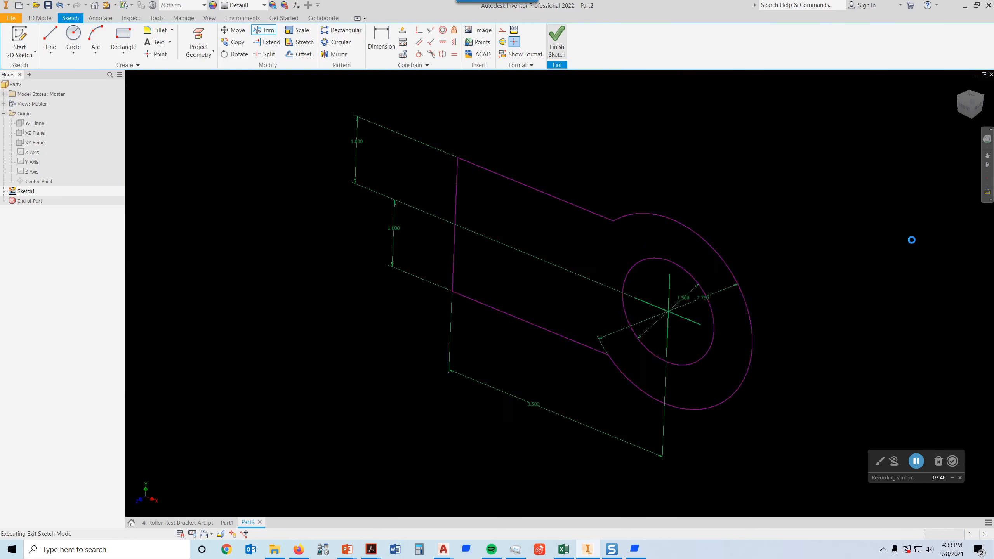
# Extrude the plate profile and all ring regions around the centre hole by .375 in, leaving the hole open.
pyautogui.click(51, 37)
pyautogui.click(601, 257)
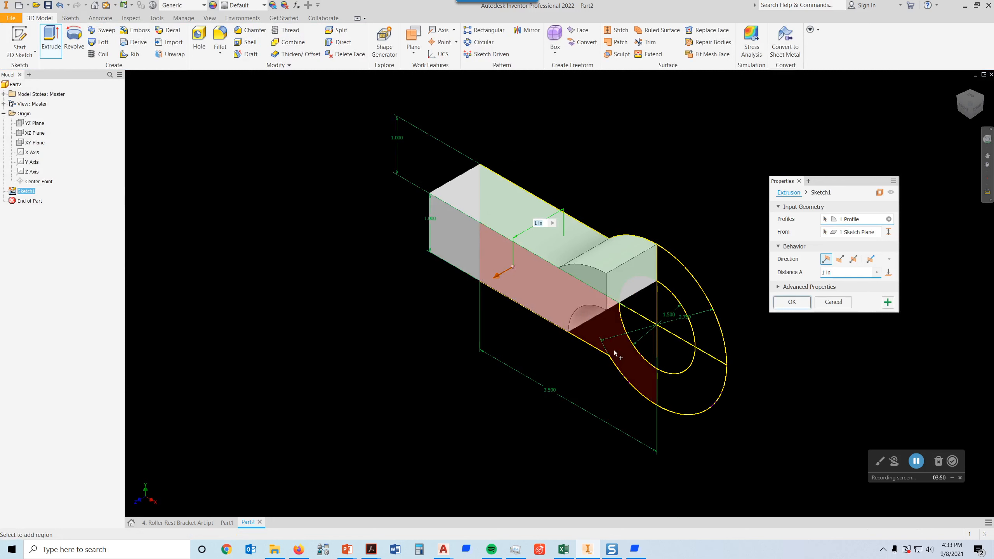
pyautogui.click(605, 335)
pyautogui.click(688, 382)
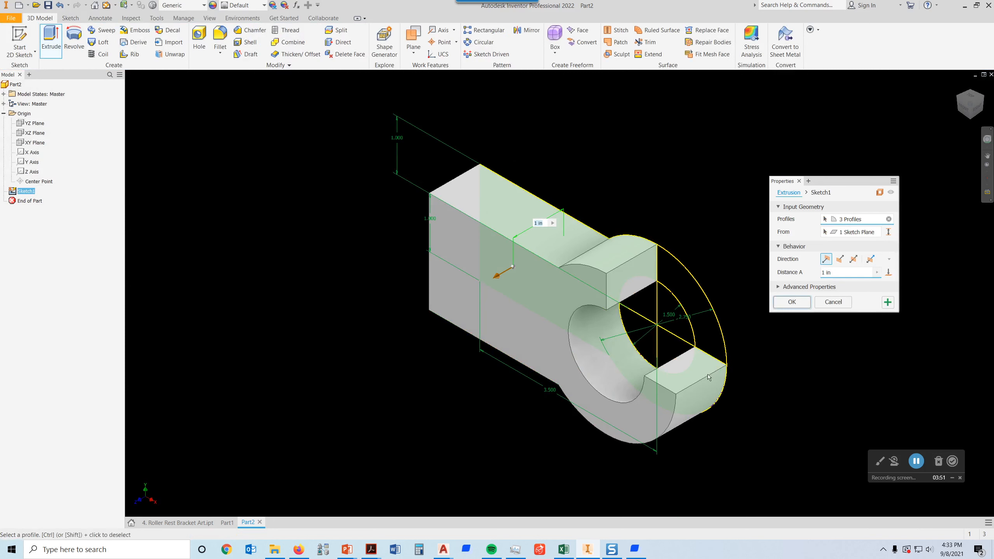
pyautogui.click(705, 323)
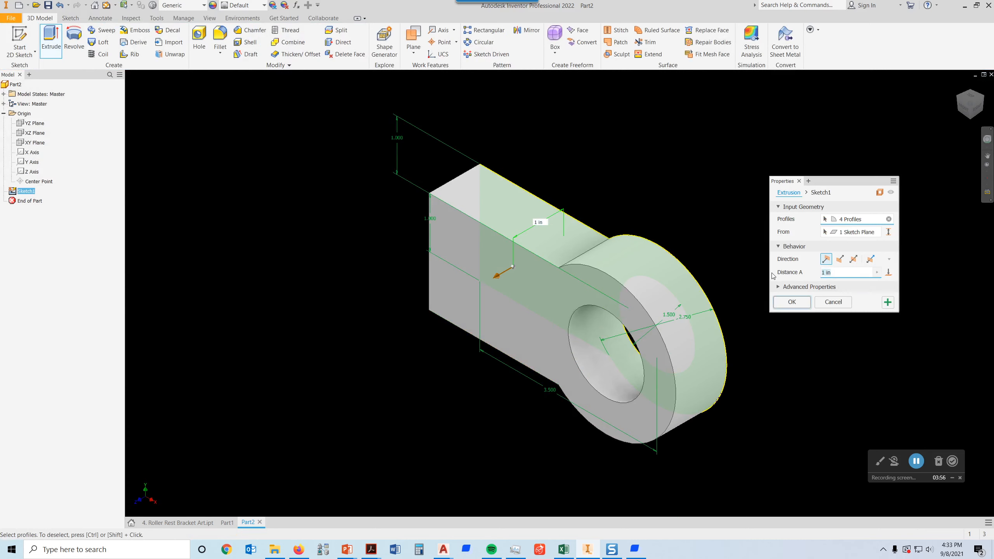
pyautogui.write('.375')
pyautogui.press('Return')
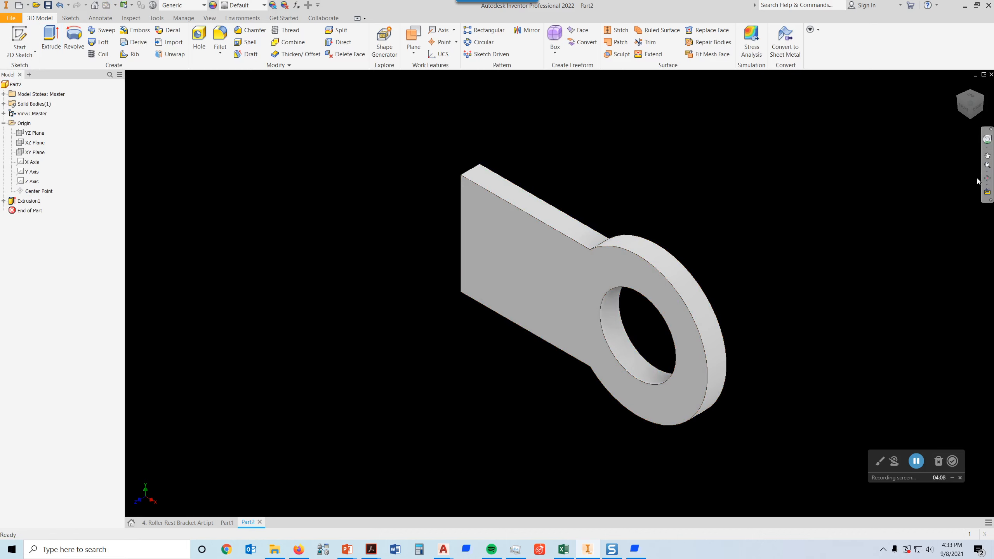
# Orient the model to an isometric view with the plate lying flat and its large face up.
pyautogui.click(987, 180)
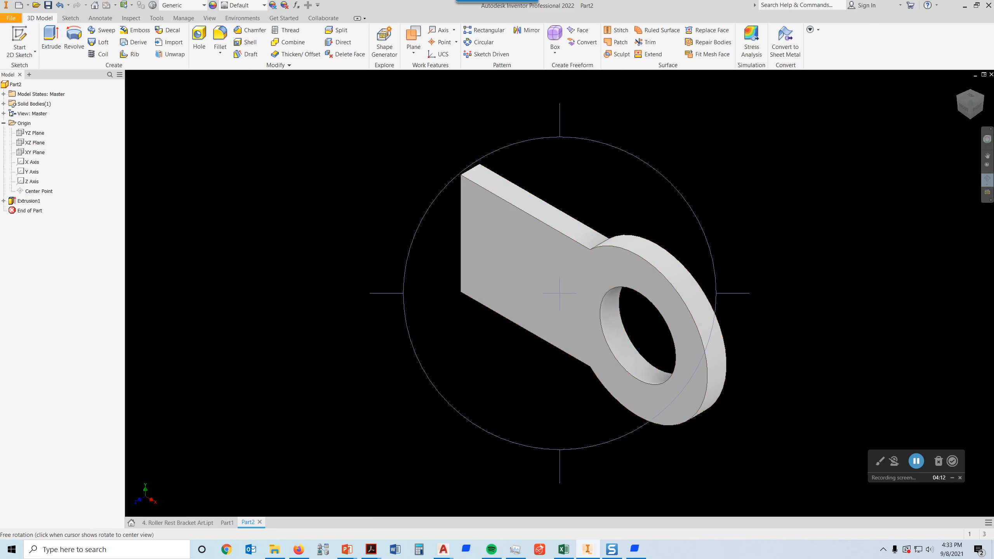
pyautogui.moveTo(552, 300); pyautogui.dragTo(584, 237)
pyautogui.moveTo(494, 329); pyautogui.dragTo(422, 285)
pyautogui.moveTo(675, 215); pyautogui.dragTo(712, 279)
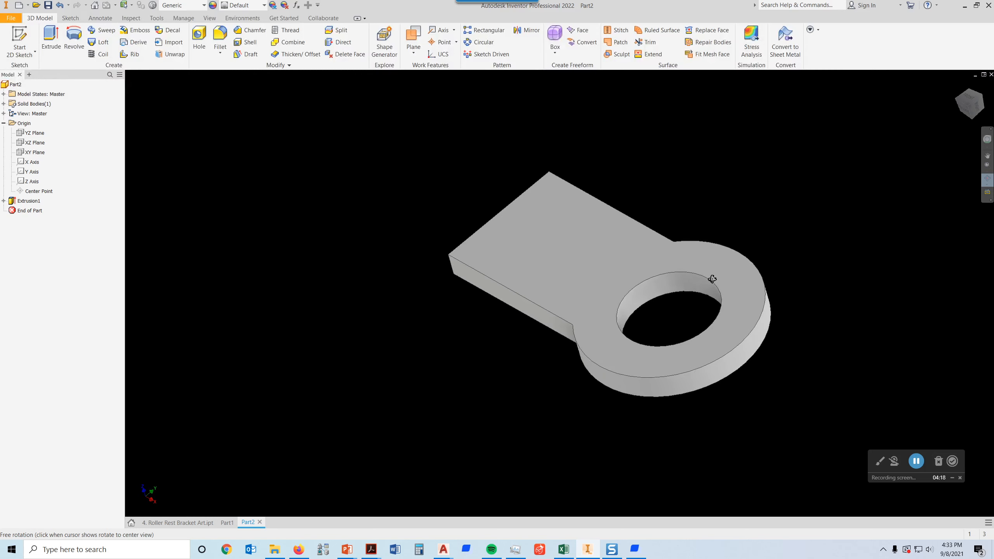
pyautogui.moveTo(628, 248); pyautogui.dragTo(642, 268)
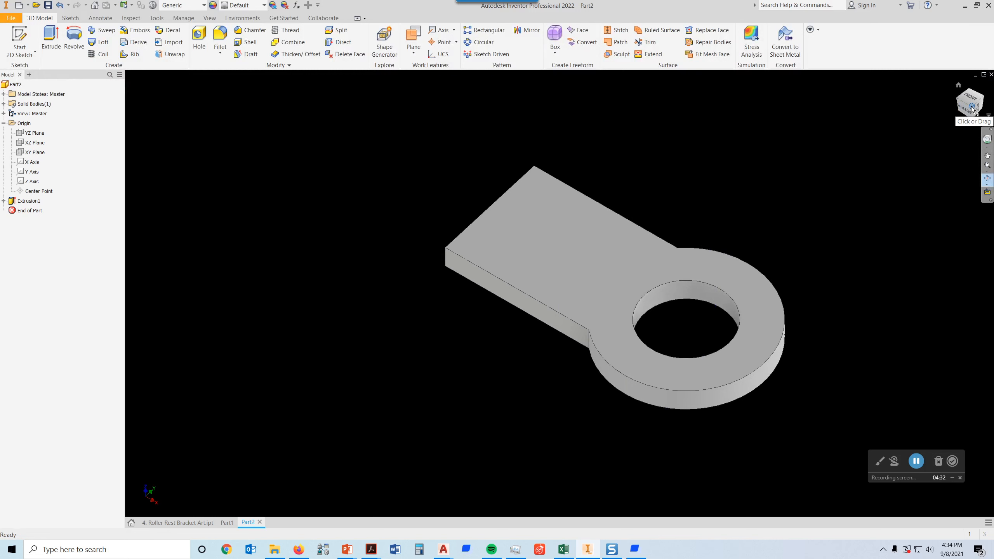
pyautogui.click(970, 110)
pyautogui.click(987, 179)
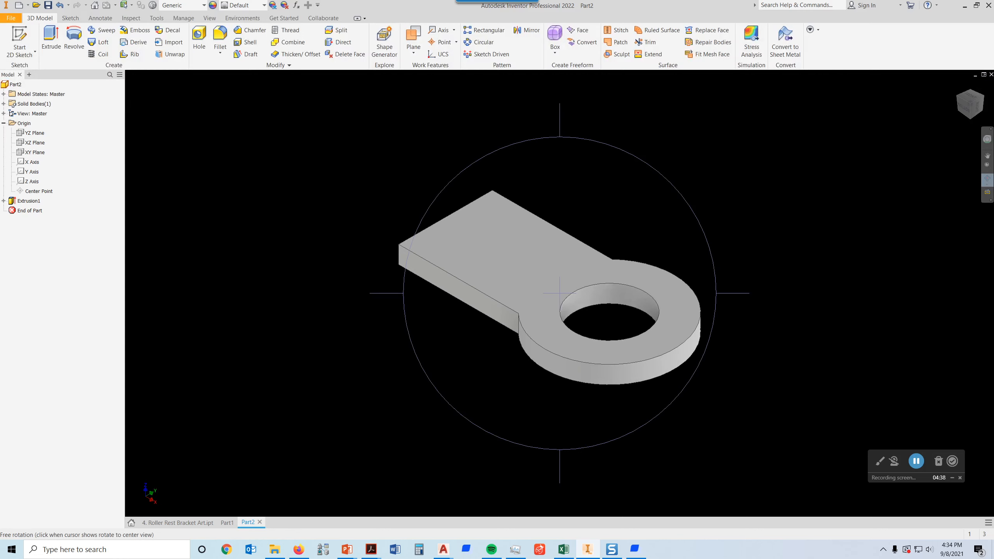
pyautogui.press('Escape')
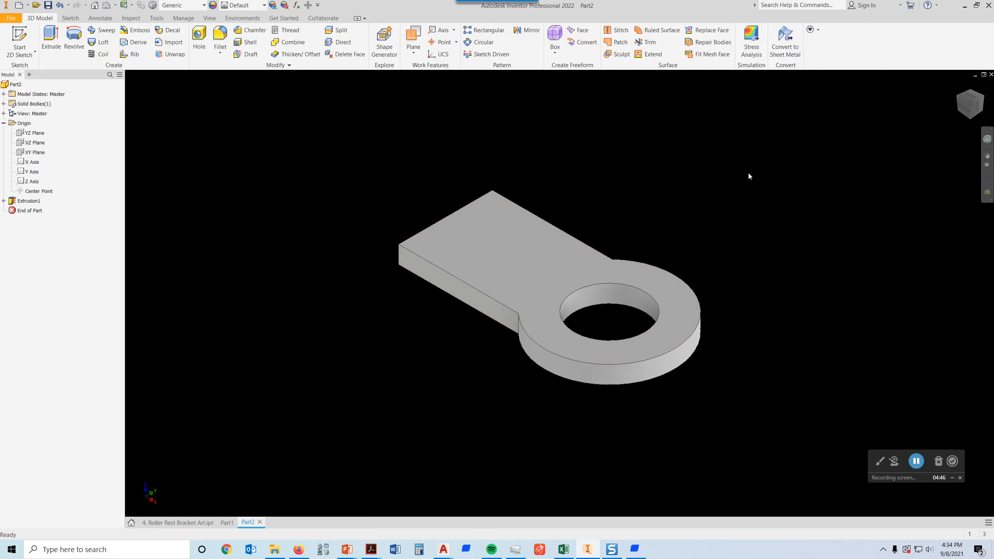
# Set the current view as Home with the Fit to View option and return the model to it.
pyautogui.rightClick(970, 108)
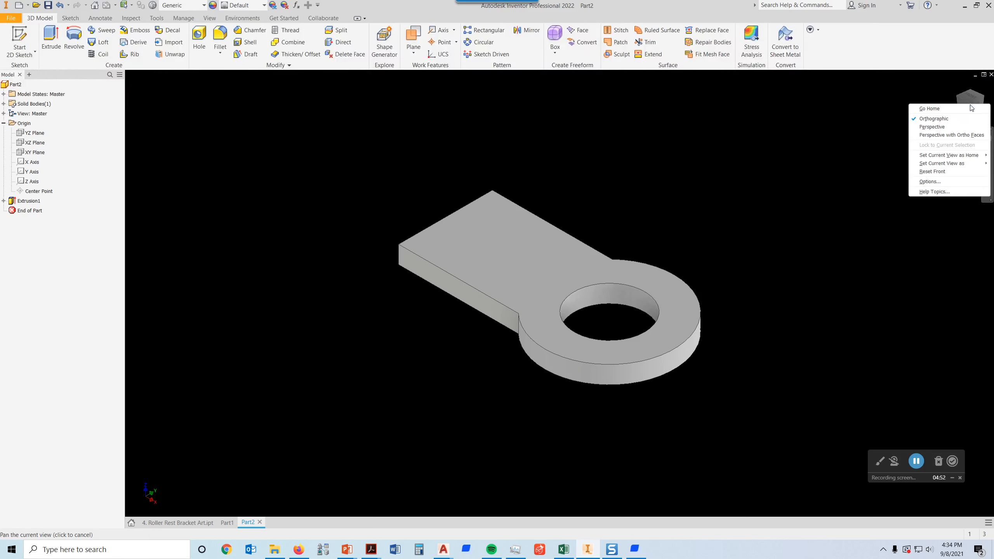
pyautogui.moveTo(942, 156)
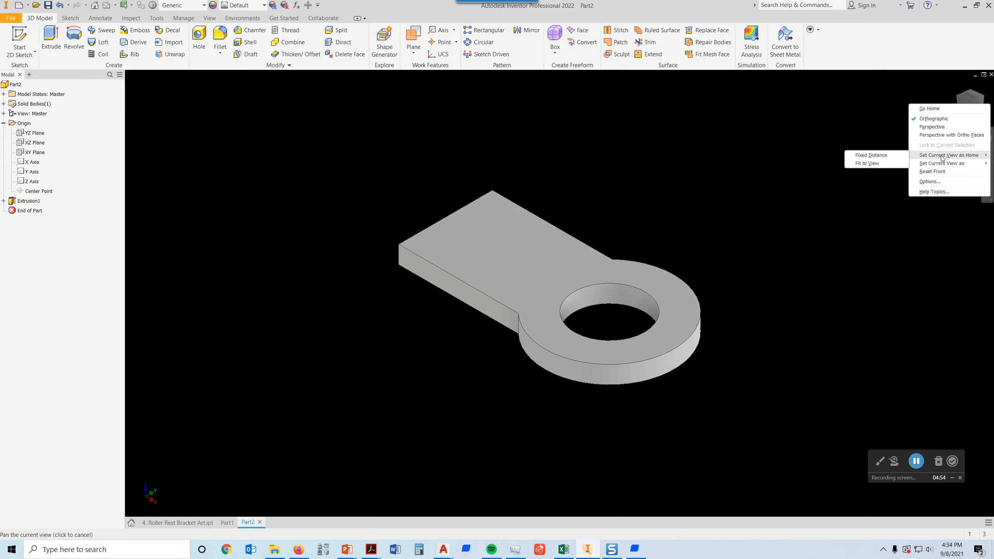
pyautogui.click(872, 164)
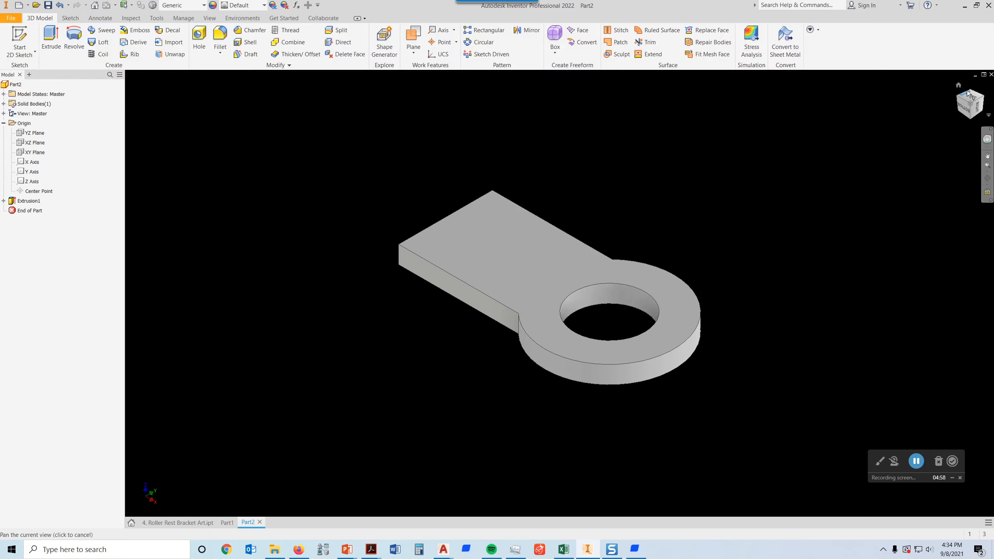
pyautogui.click(958, 85)
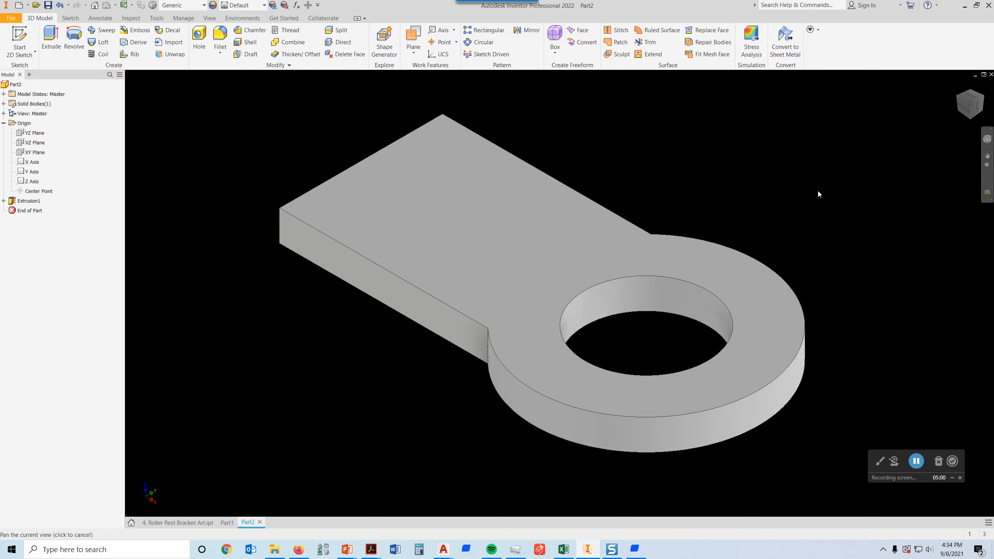
# Start a sketch on the plate's top face and place a point on the ring about 1.07 in right of the hole's centre.
pyautogui.moveTo(818, 192); pyautogui.dragTo(734, 248, button='middle')
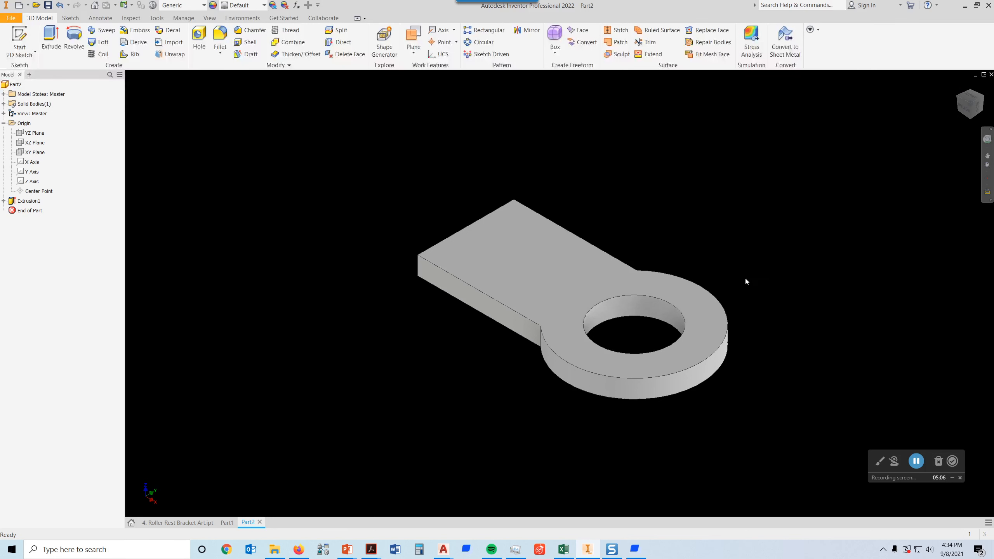
pyautogui.click(708, 326)
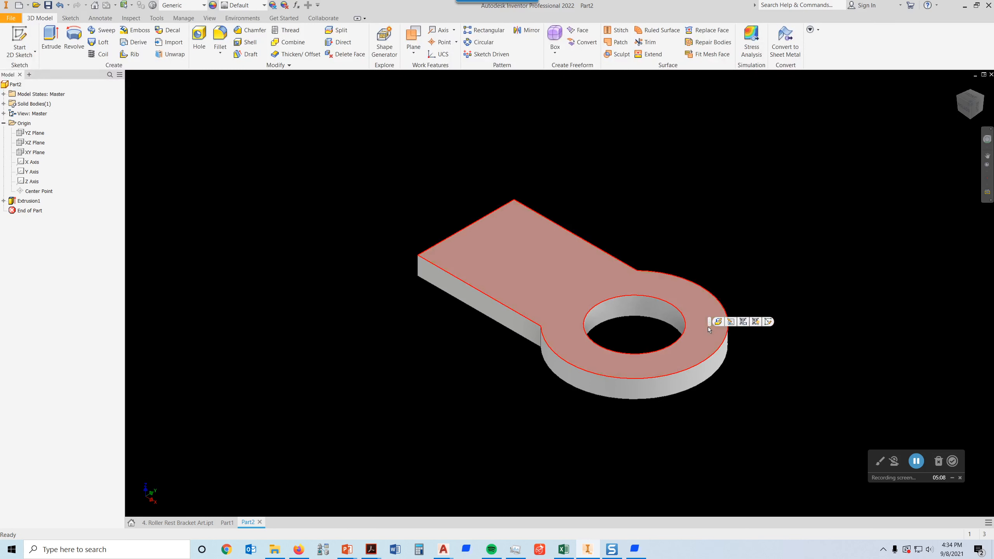
pyautogui.click(768, 321)
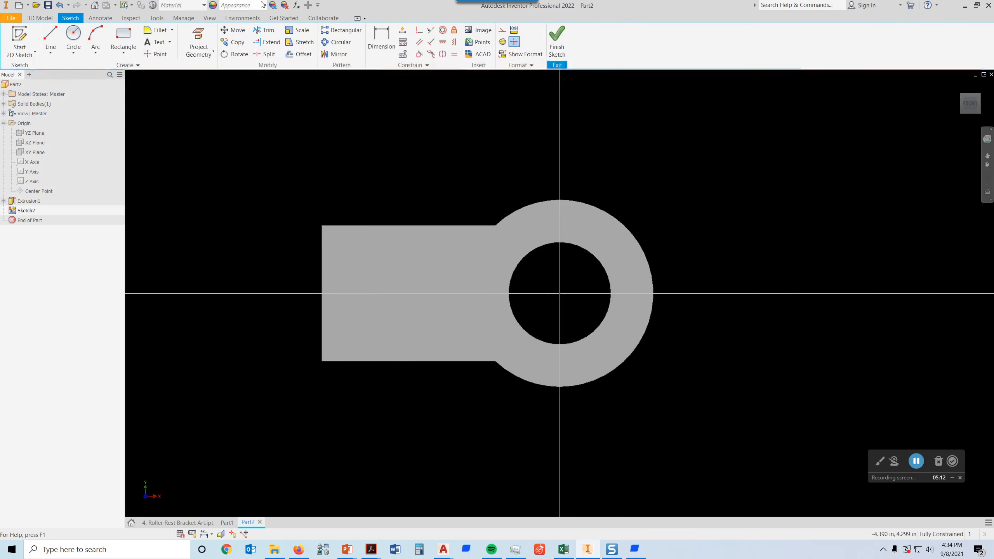
pyautogui.click(160, 54)
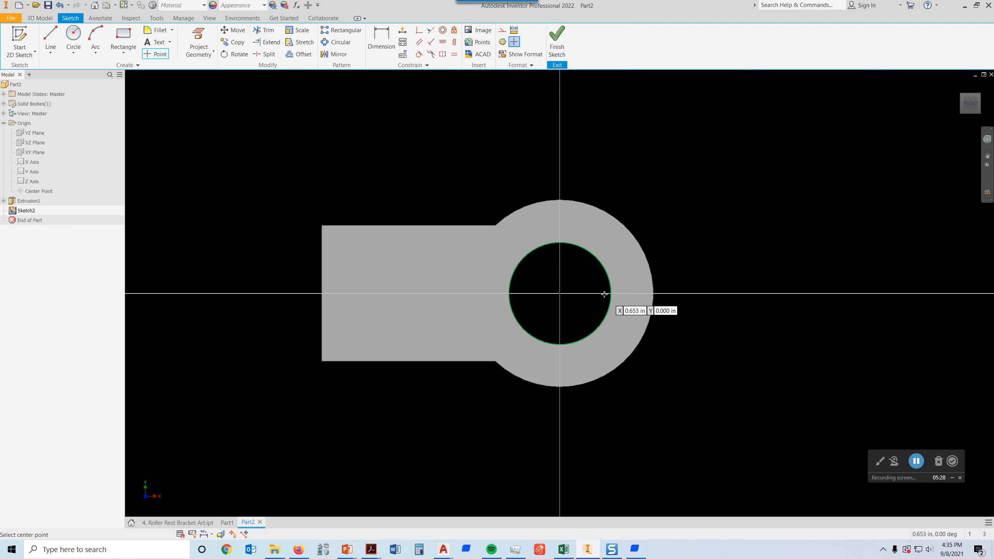
pyautogui.click(632, 293)
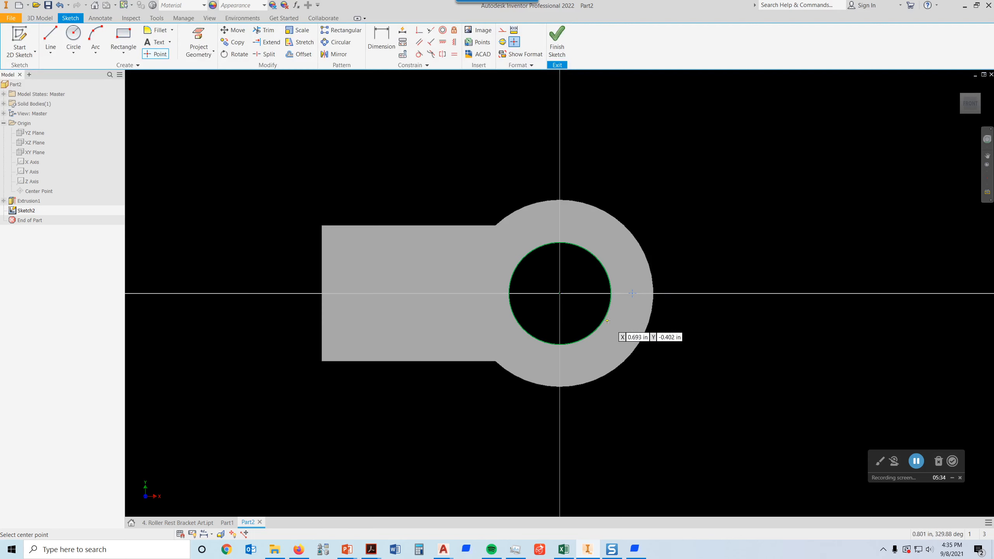
# Dimension the horizontal distance between the hole's centre and the sketch point on the ring.
pyautogui.scroll(3, 636, 291)
pyautogui.scroll(-2, 757, 291)
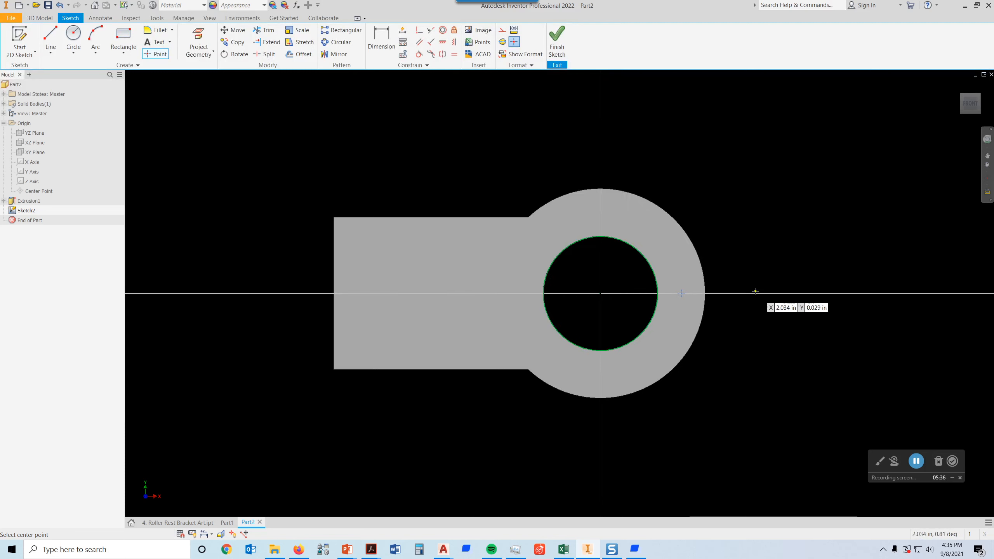
pyautogui.click(381, 34)
pyautogui.click(681, 293)
pyautogui.click(600, 293)
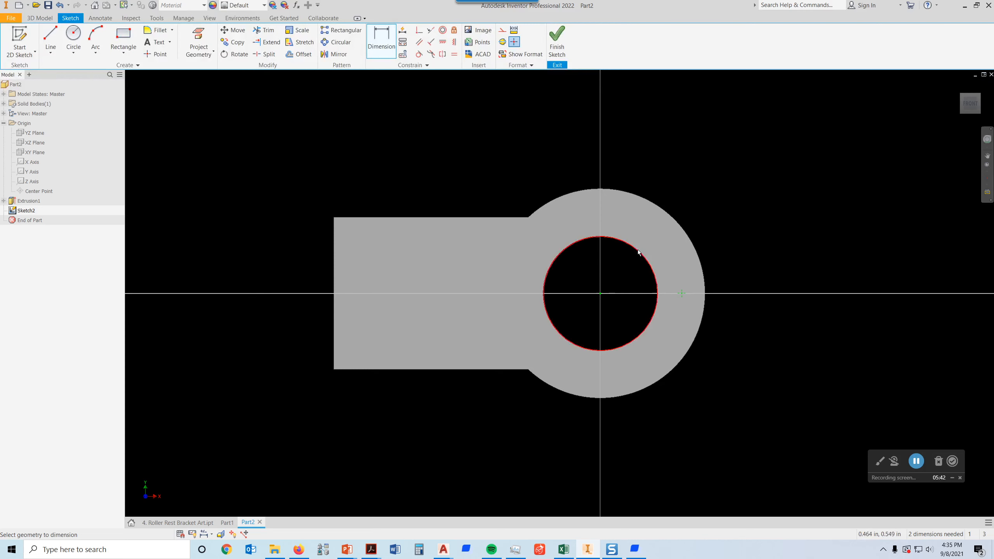
pyautogui.click(644, 151)
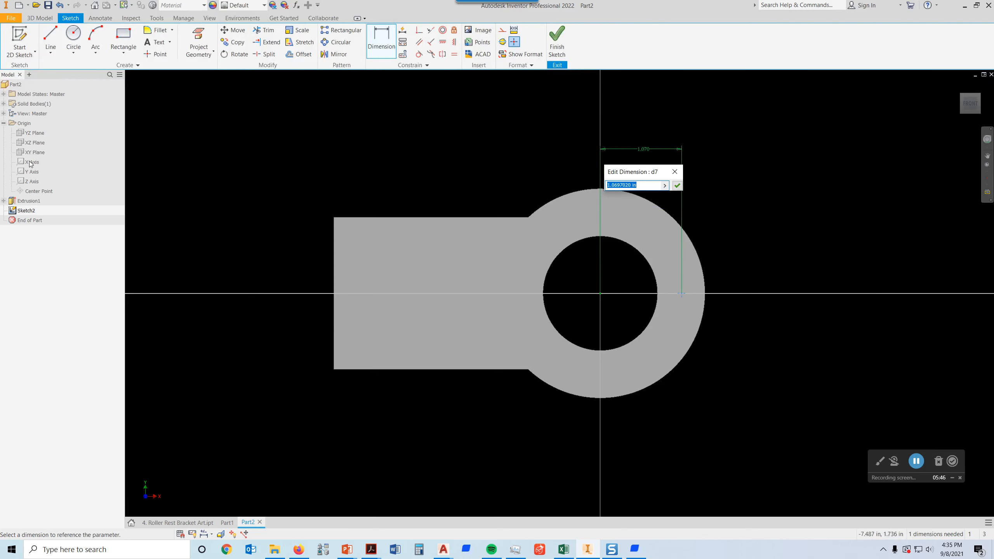
pyautogui.click(22, 126)
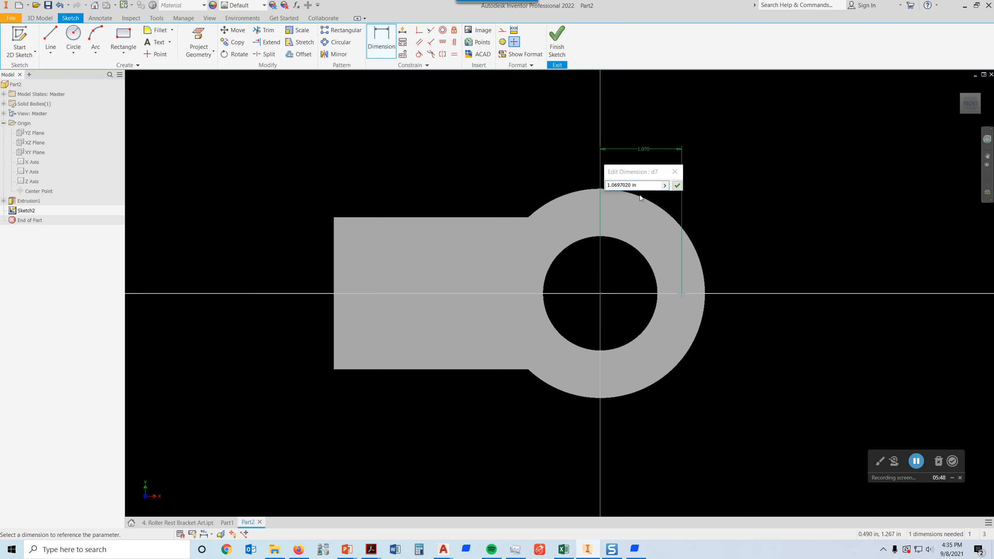
pyautogui.click(677, 185)
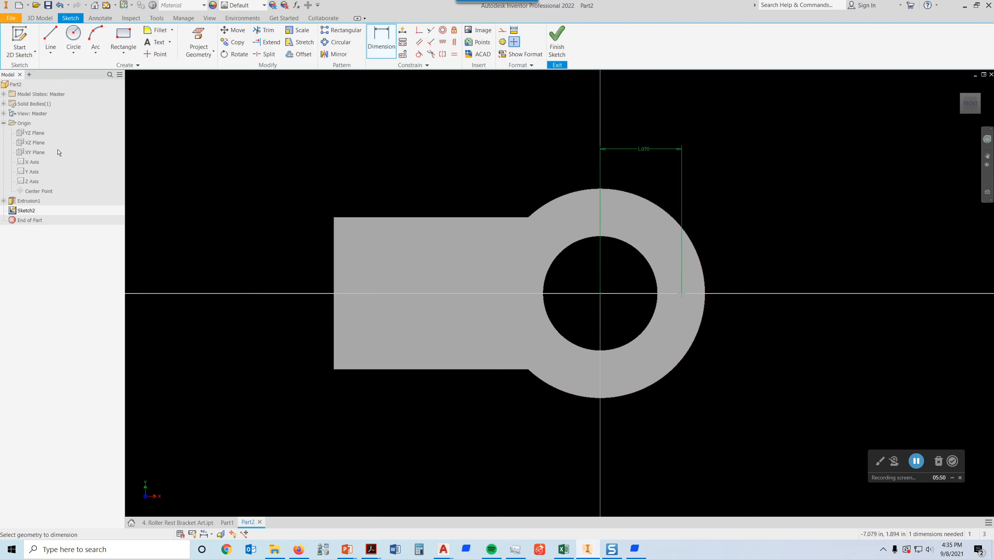
# Project the YZ and XZ origin planes into the sketch as vertical and horizontal reference lines.
pyautogui.click(197, 35)
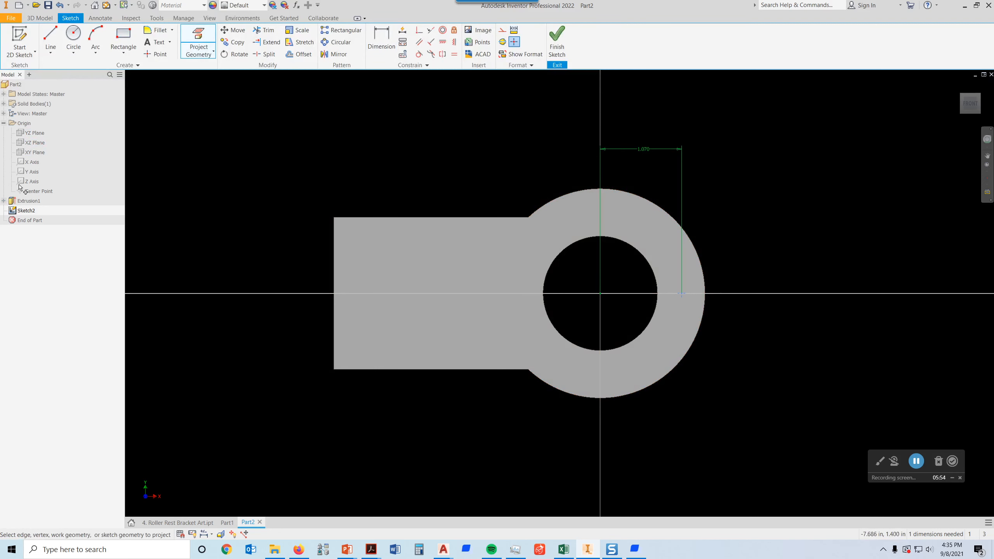
pyautogui.click(36, 133)
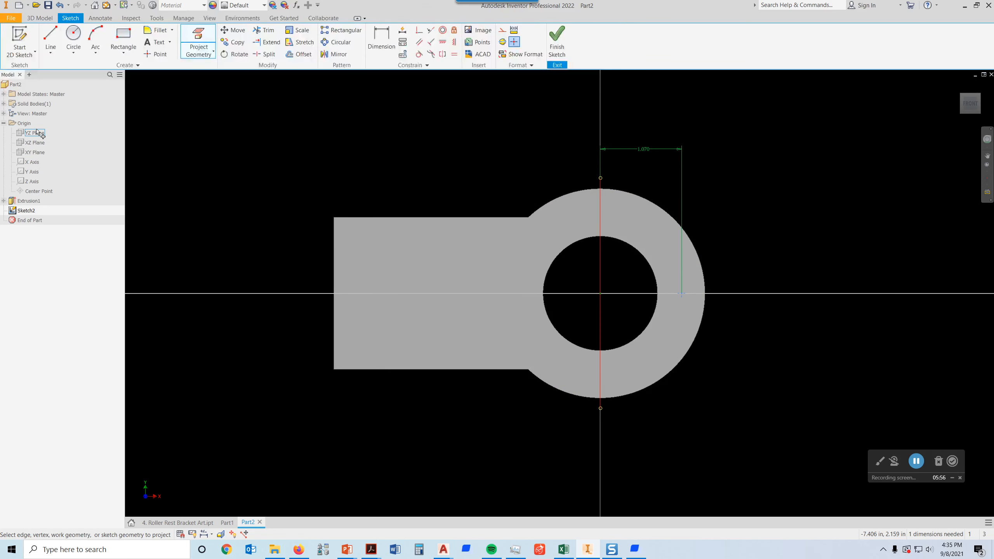
pyautogui.click(39, 143)
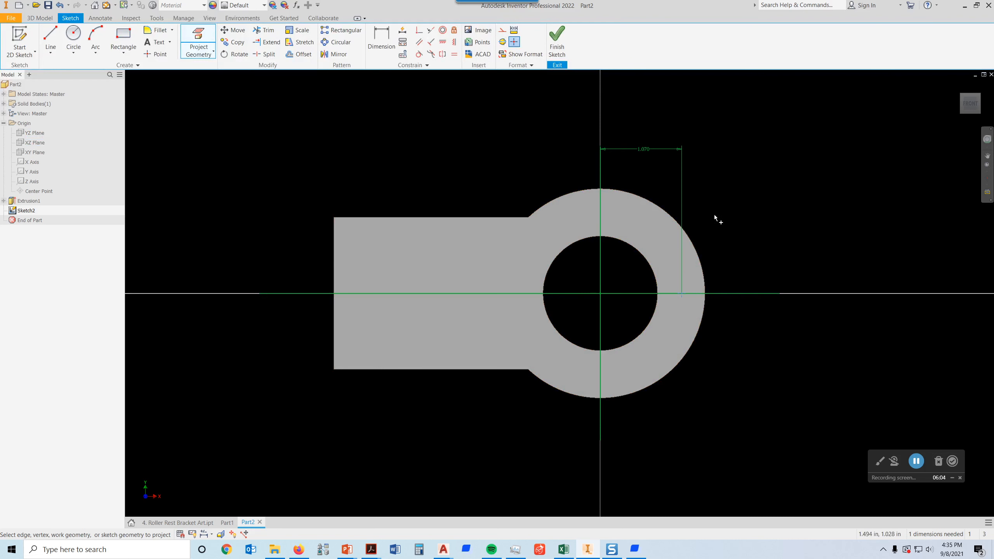
pyautogui.press('Escape')
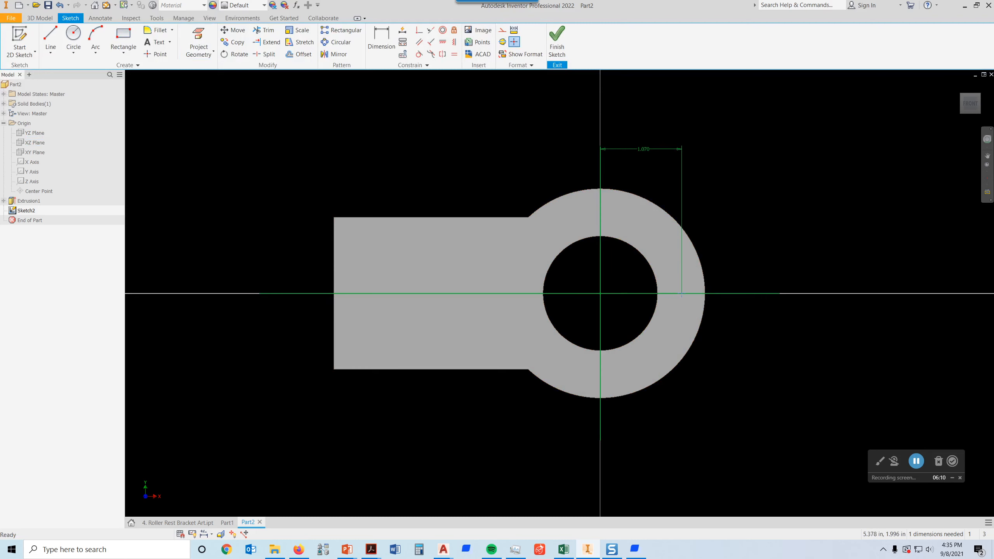
# Check the bolt circle diameter in the Actuator Base PDF drawing and set the point's distance from the hole centre to 2.125/2.
pyautogui.moveTo(993, 84); pyautogui.dragTo(393, 15)
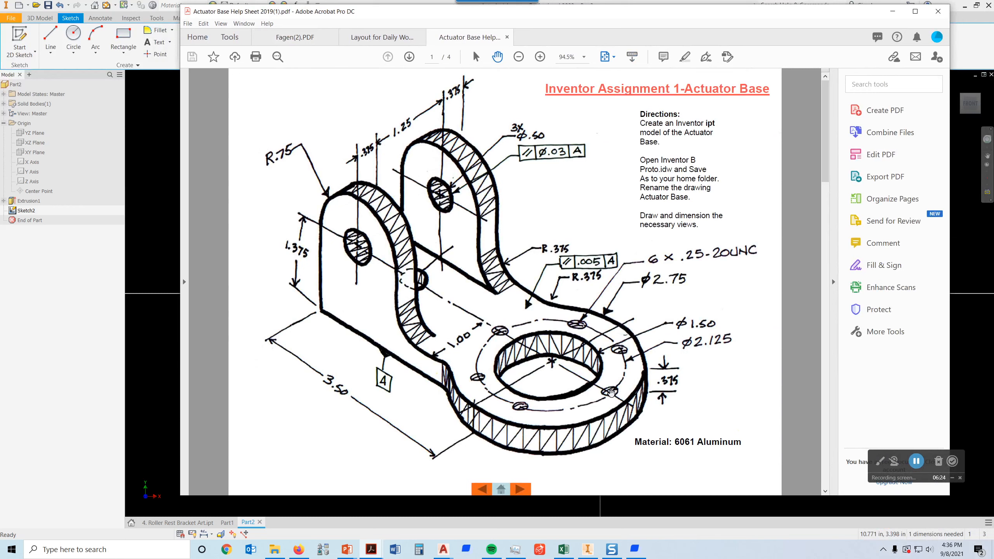
pyautogui.moveTo(700, 16); pyautogui.dragTo(993, 71)
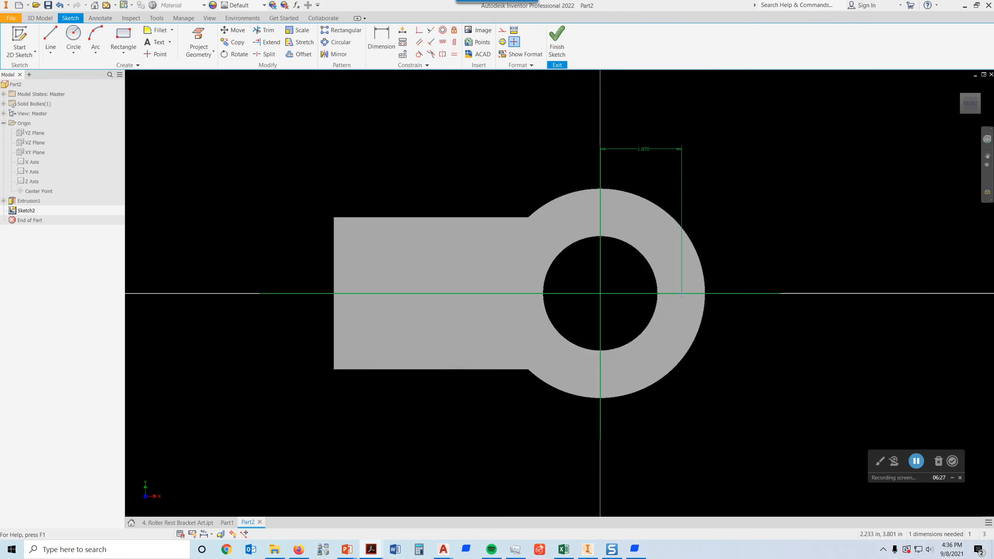
pyautogui.doubleClick(644, 152)
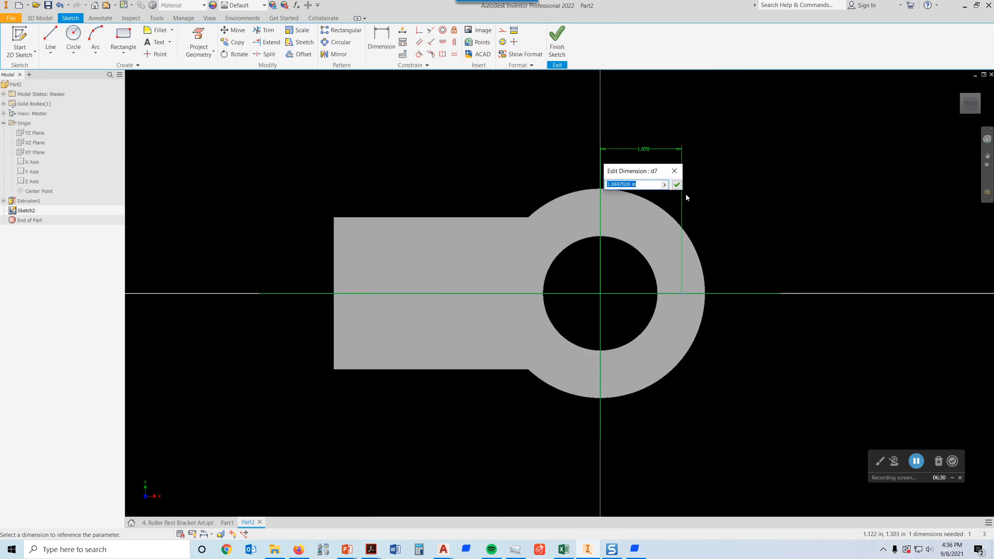
pyautogui.write('2.125/')
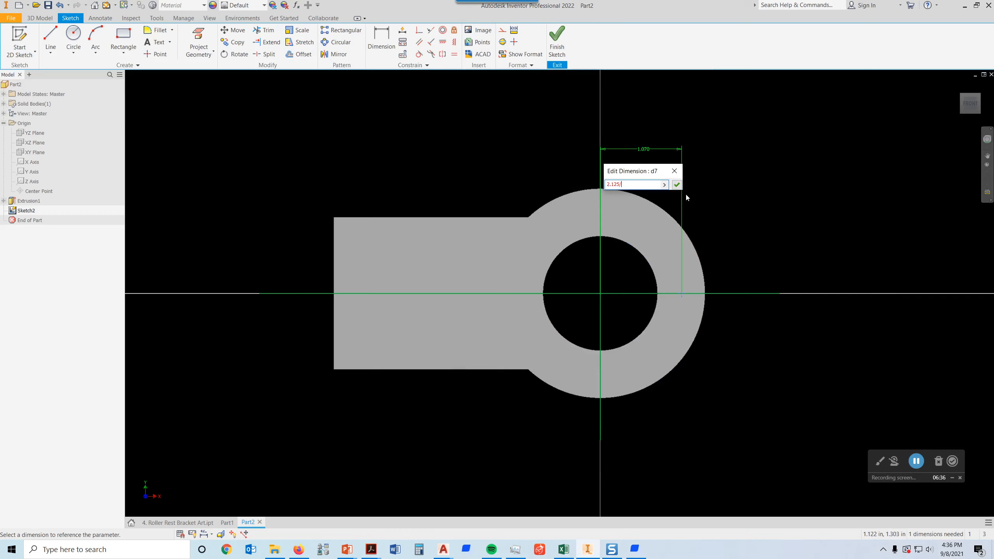
pyautogui.write('2')
pyautogui.press('Return')
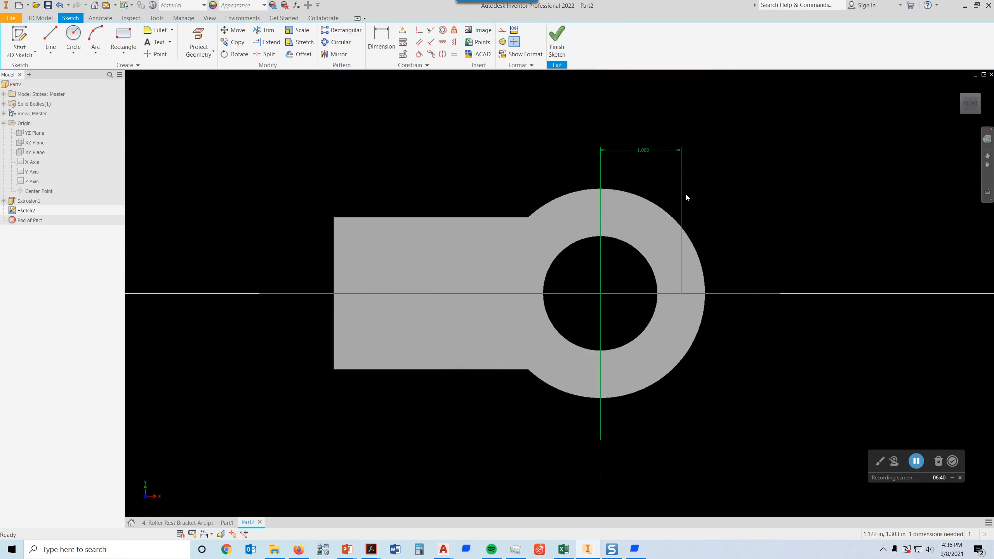
# Check the dimensioned point on the ring and finish the sketch.
pyautogui.scroll(-4, 685, 294)
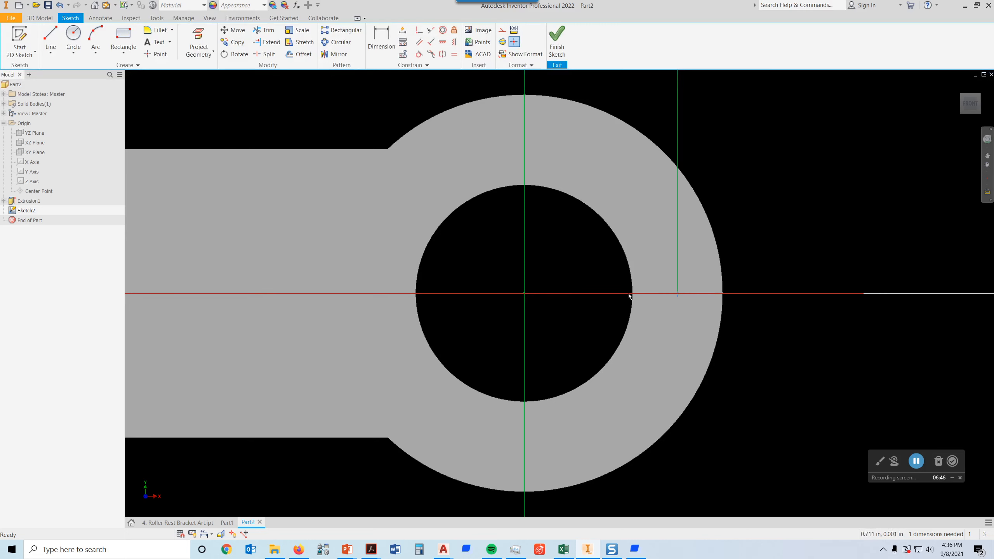
pyautogui.scroll(5, 679, 293)
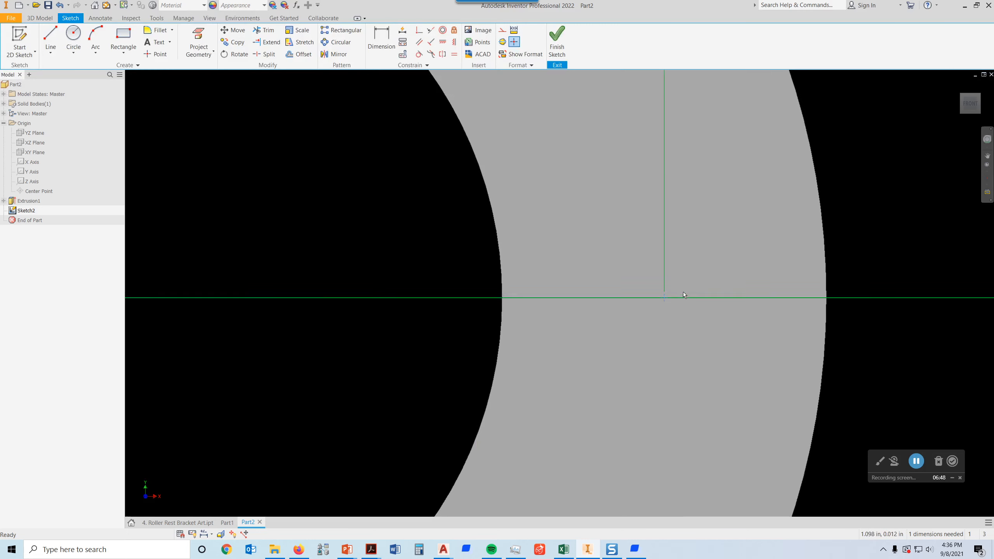
pyautogui.scroll(-4, 671, 293)
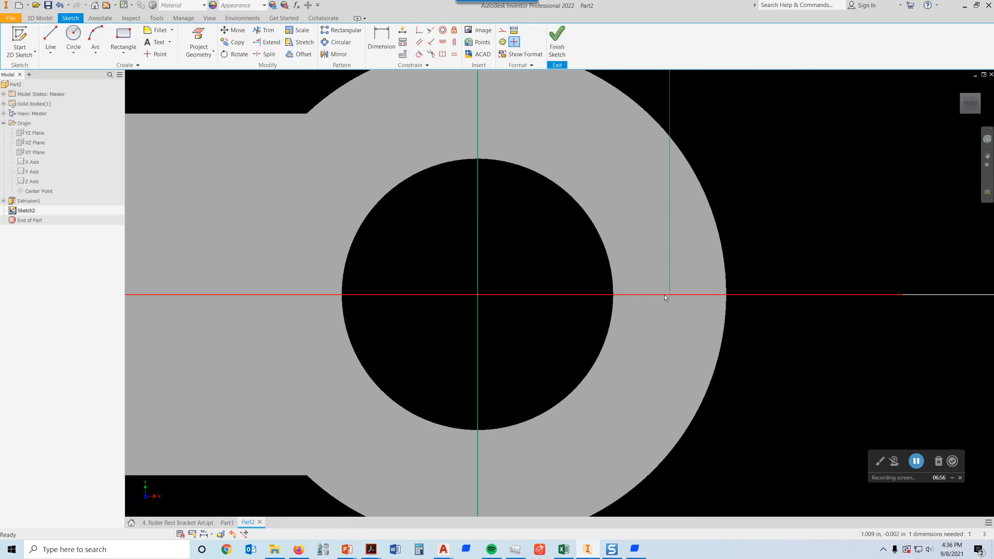
pyautogui.scroll(-3, 715, 273)
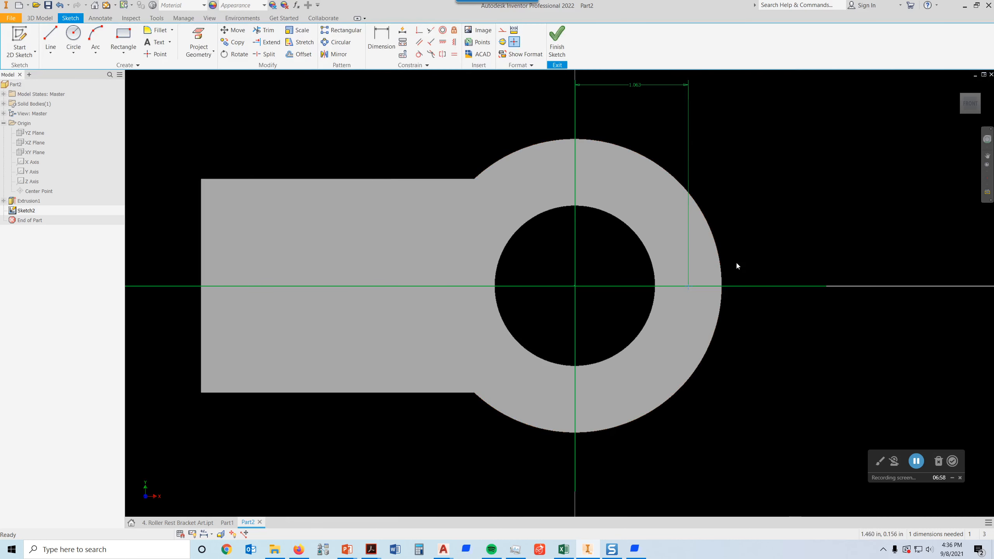
pyautogui.moveTo(732, 218); pyautogui.dragTo(723, 244, button='middle')
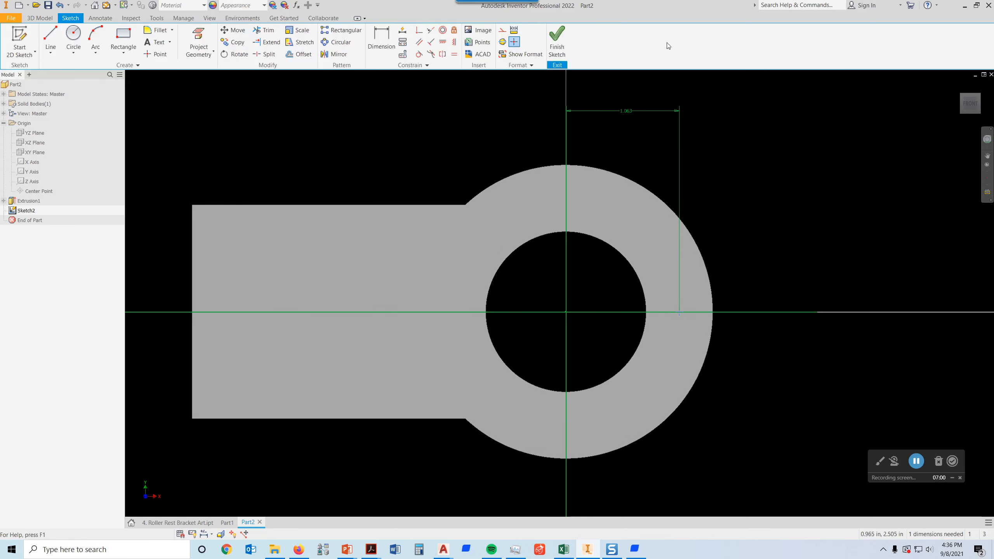
pyautogui.click(557, 55)
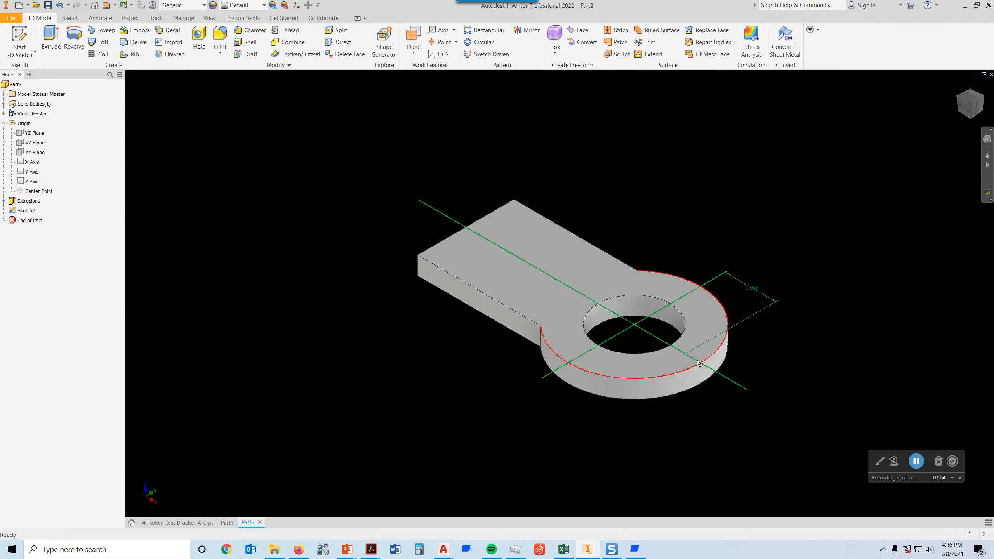
# Start a hole at the sketch point on the ring and make it a tapped hole with no seat.
pyautogui.click(199, 39)
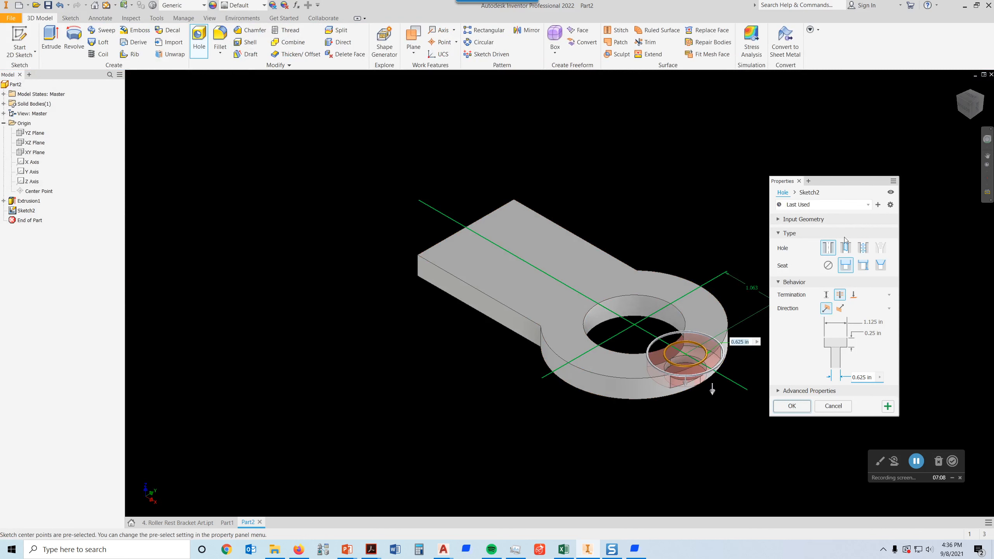
pyautogui.click(864, 248)
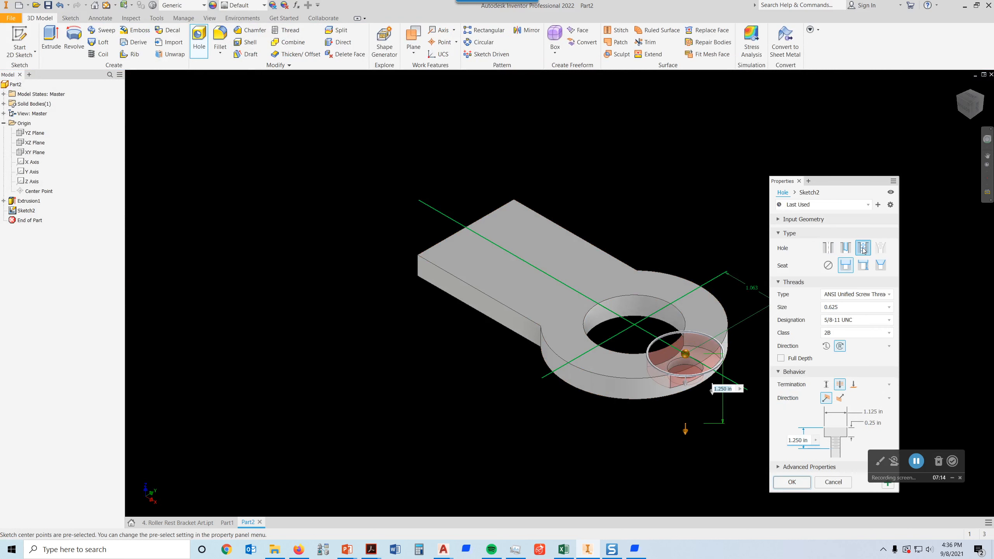
pyautogui.click(828, 266)
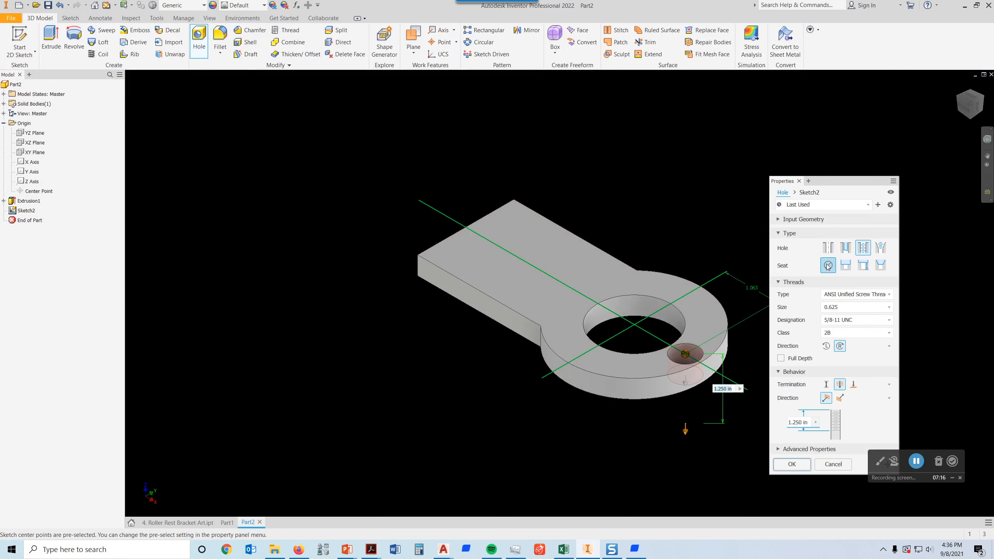
# Set the tapped hole's thread size to 0.25 with 1/4-20 UNC and check the callout in the Actuator Base PDF drawing.
pyautogui.click(869, 307)
pyautogui.scroll(3, 845, 362)
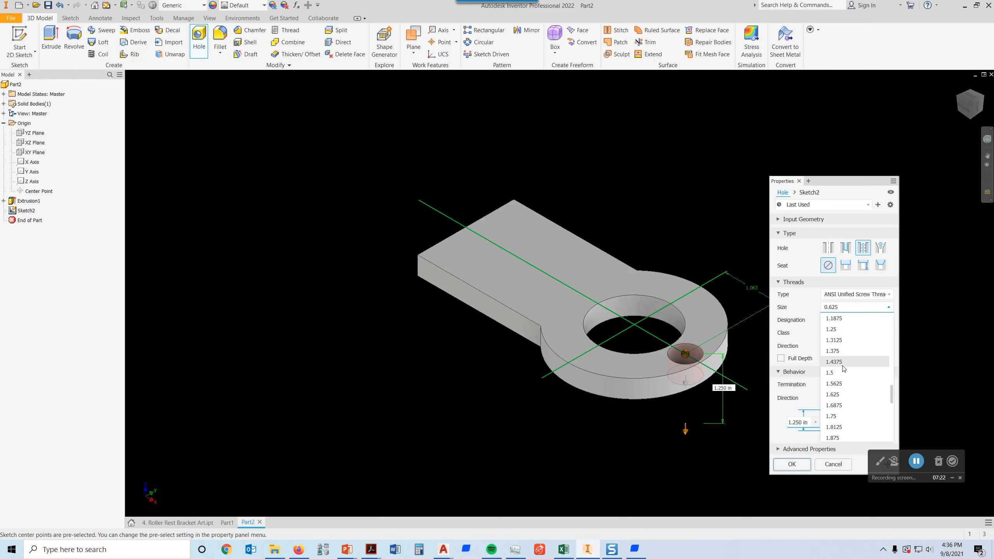
pyautogui.scroll(15, 858, 345)
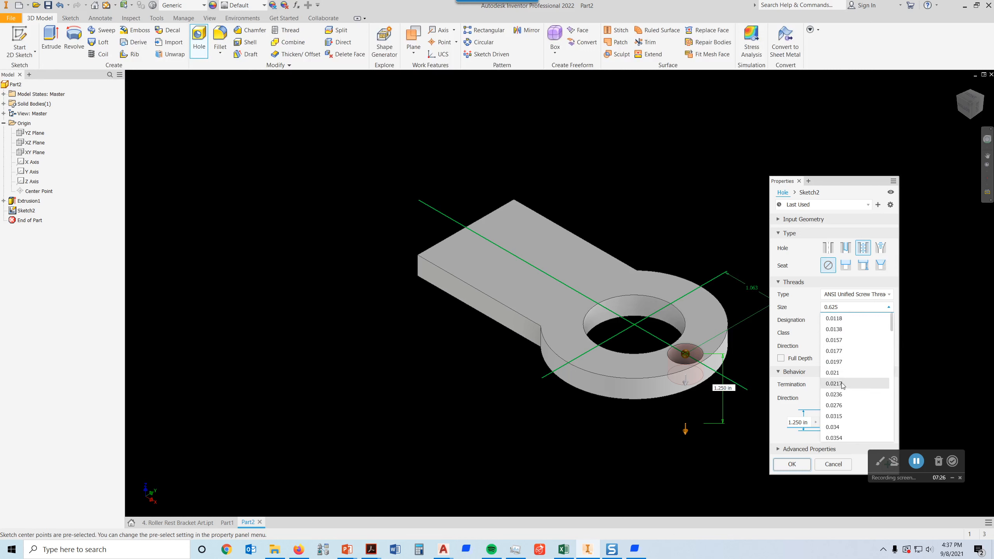
pyautogui.scroll(-1, 845, 376)
pyautogui.click(880, 283)
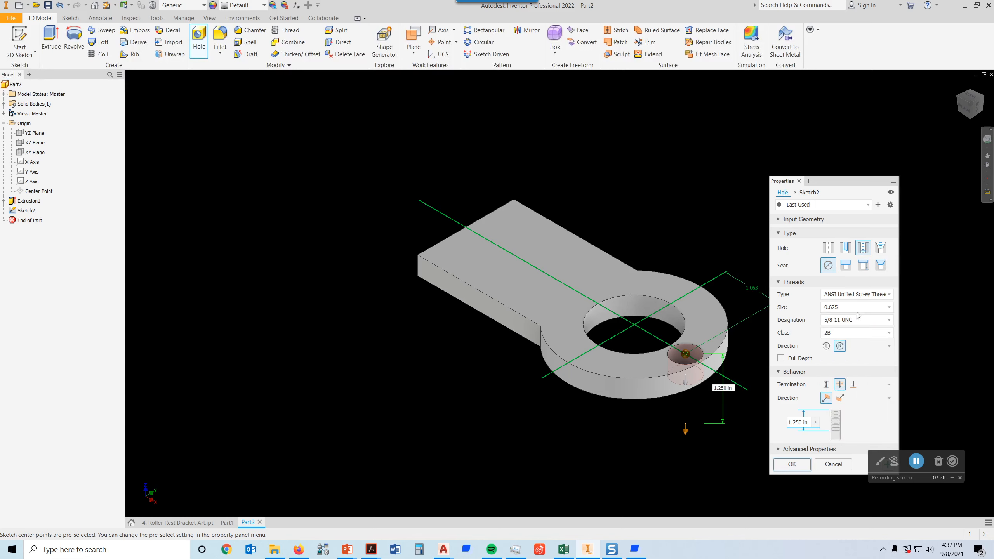
pyautogui.click(867, 321)
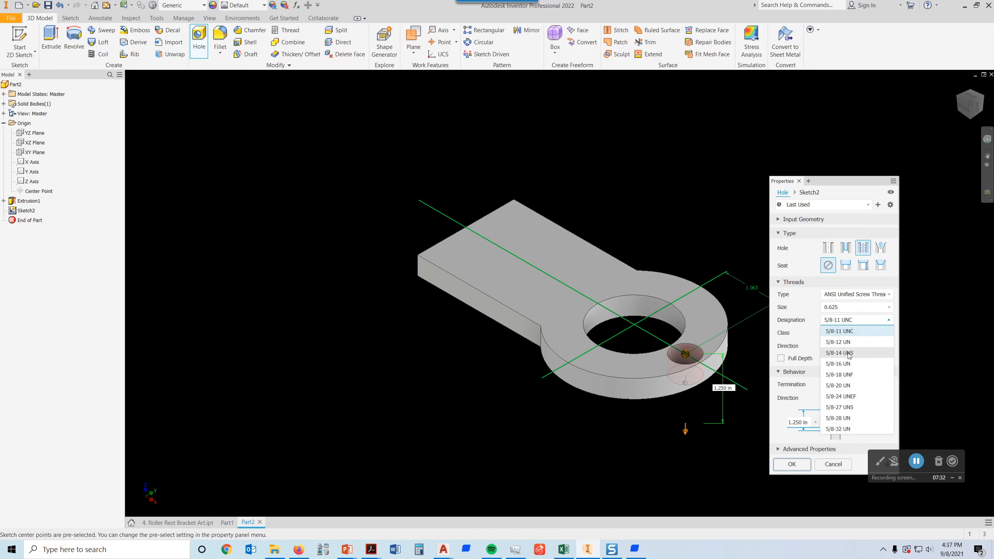
pyautogui.click(861, 311)
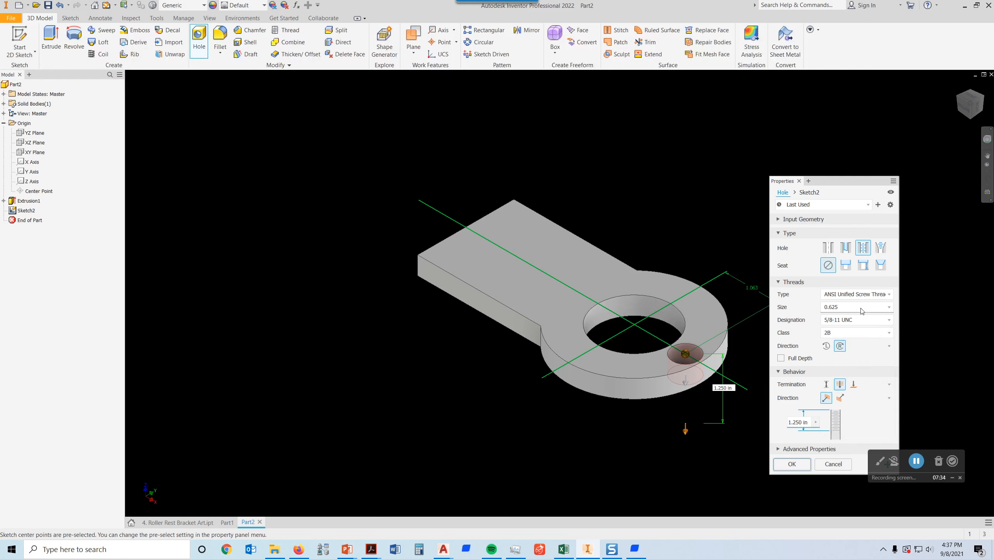
pyautogui.click(861, 309)
pyautogui.scroll(7, 849, 359)
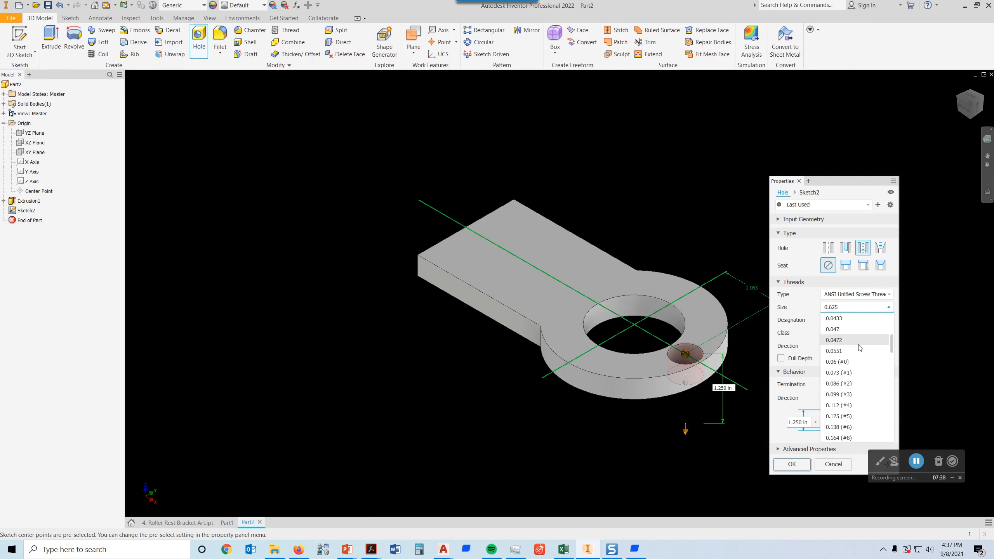
pyautogui.scroll(-2, 858, 347)
pyautogui.click(835, 407)
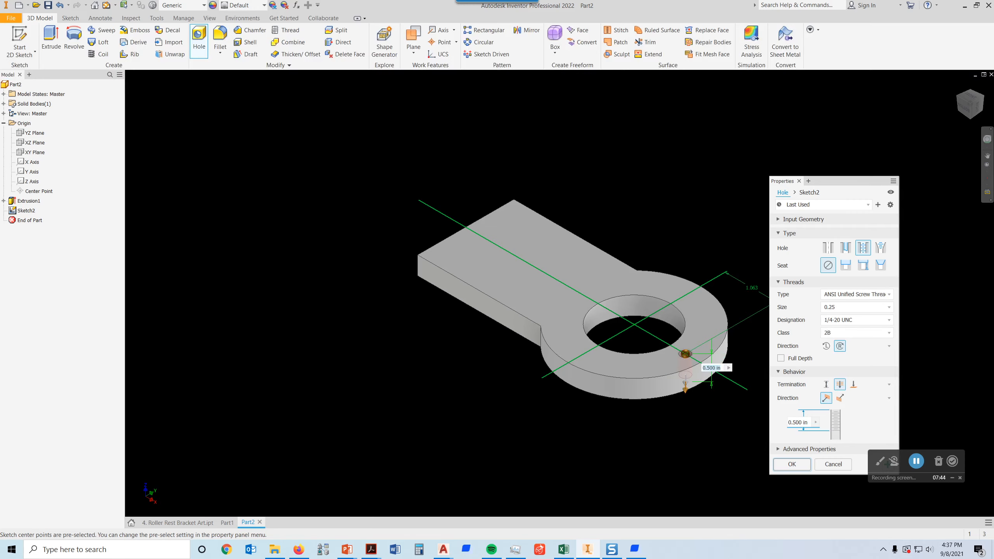
pyautogui.hotkey('alt', 'Tab')
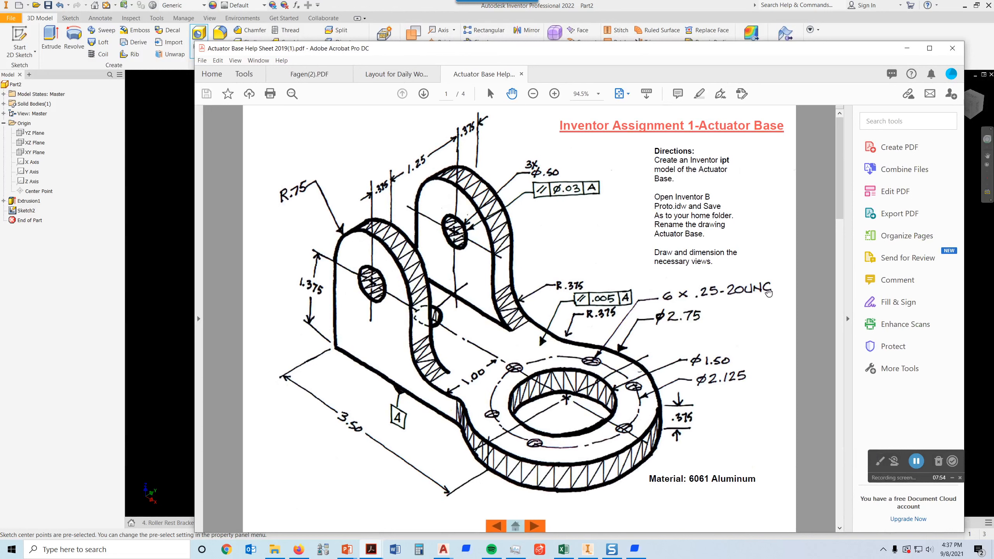
pyautogui.click(706, 39)
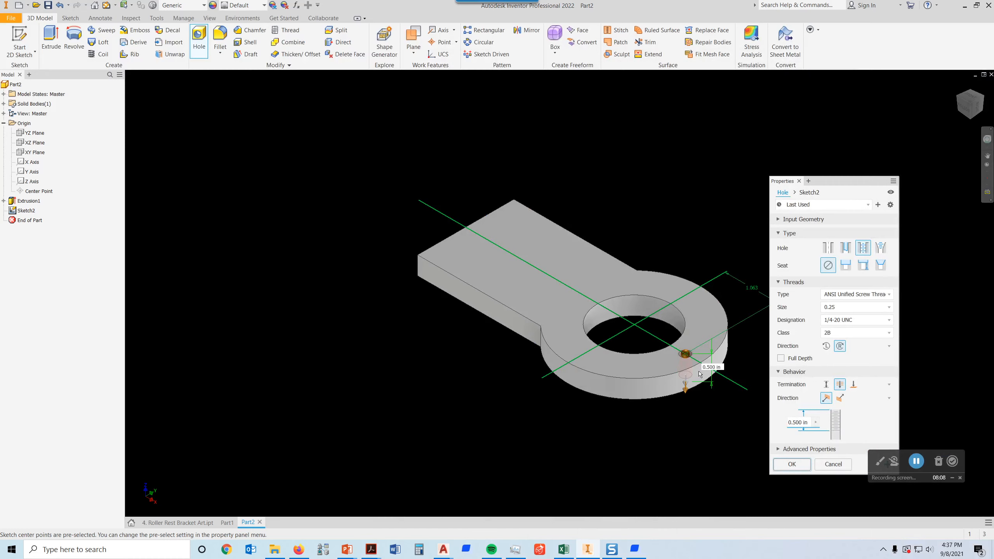
pyautogui.click(816, 423)
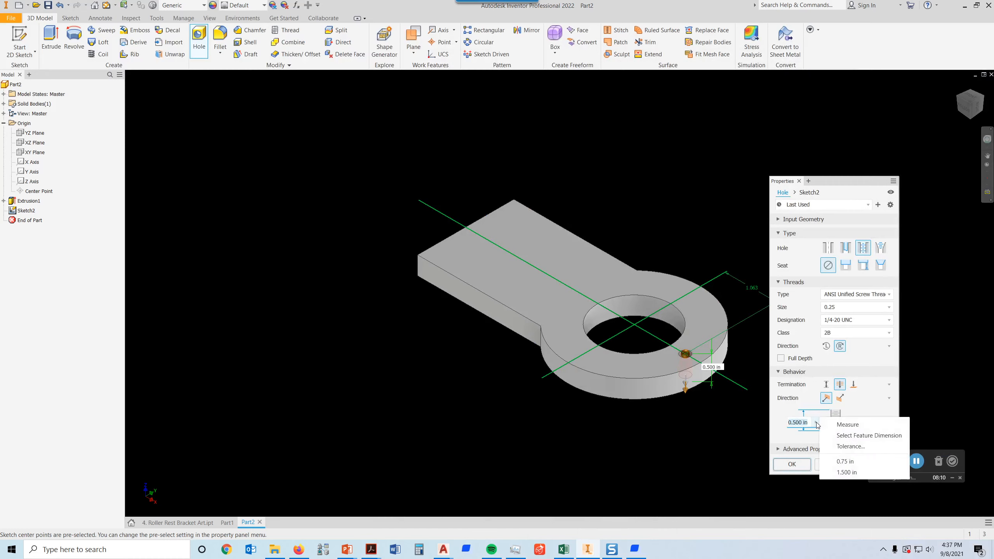
pyautogui.press('Escape')
pyautogui.click(853, 385)
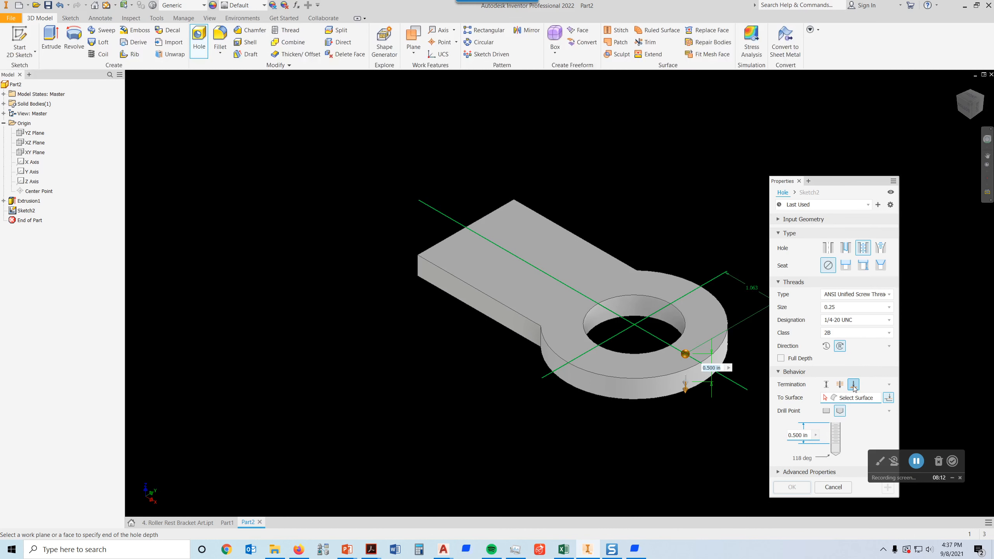
pyautogui.click(826, 385)
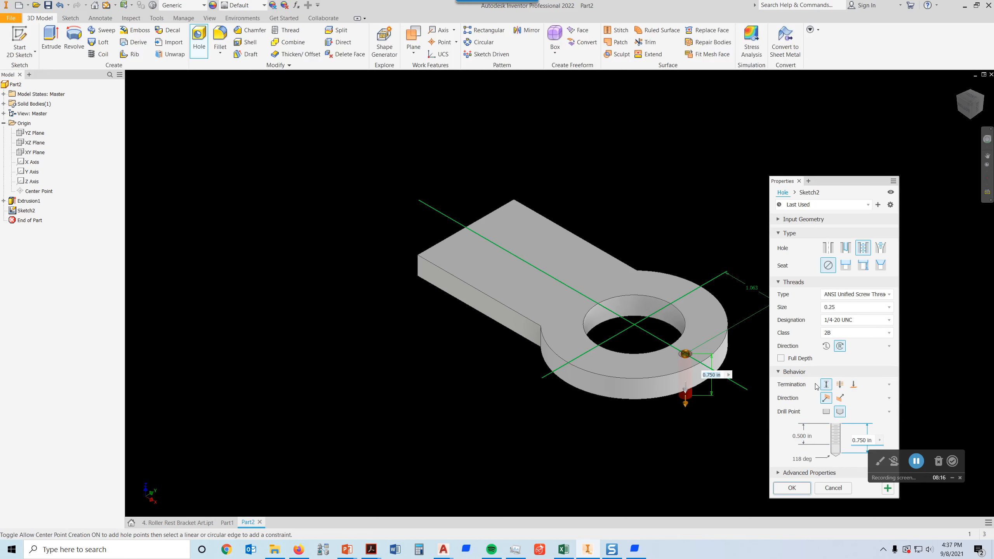
pyautogui.click(839, 384)
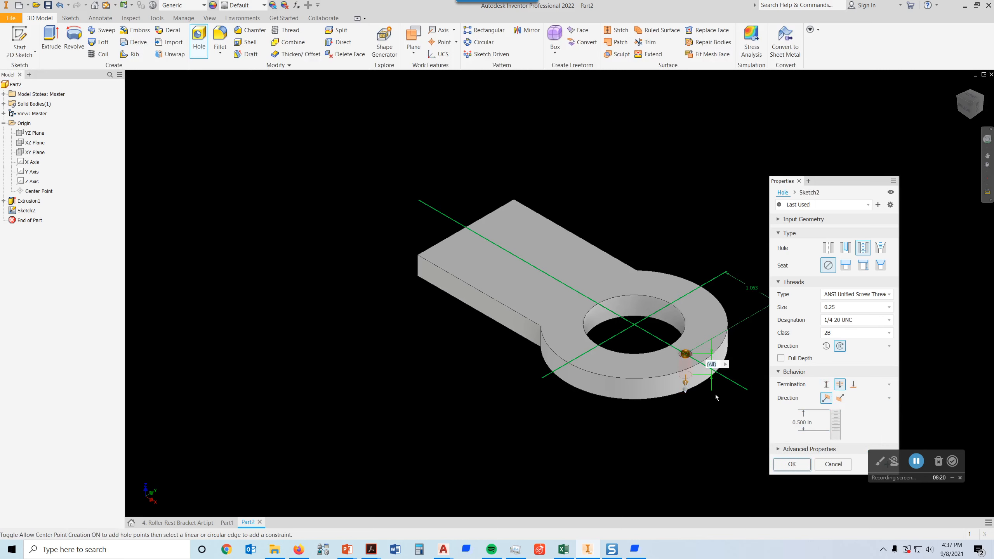
# Set the thread depth to .375 in and create the through-all tapped hole.
pyautogui.click(816, 423)
pyautogui.write('.3')
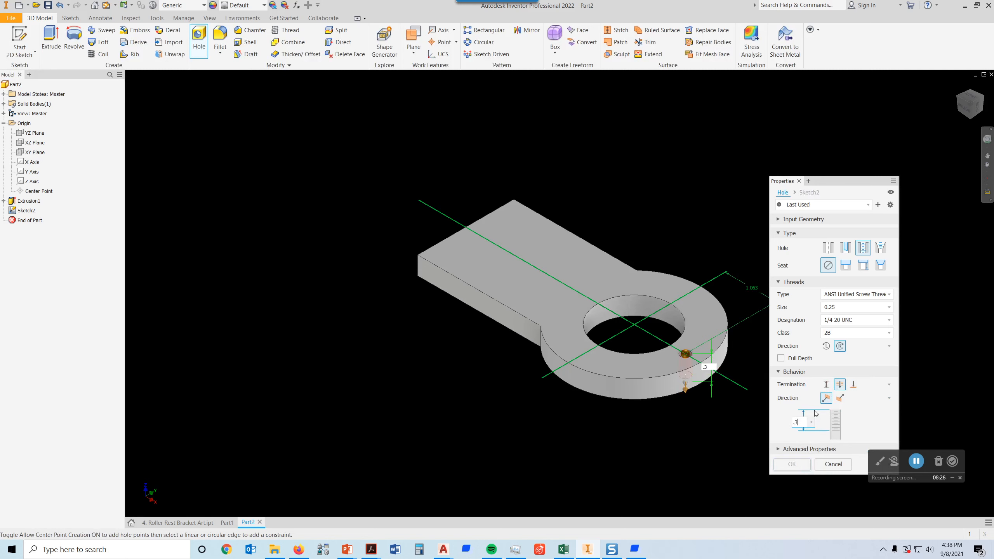
pyautogui.write('75')
pyautogui.press('Return')
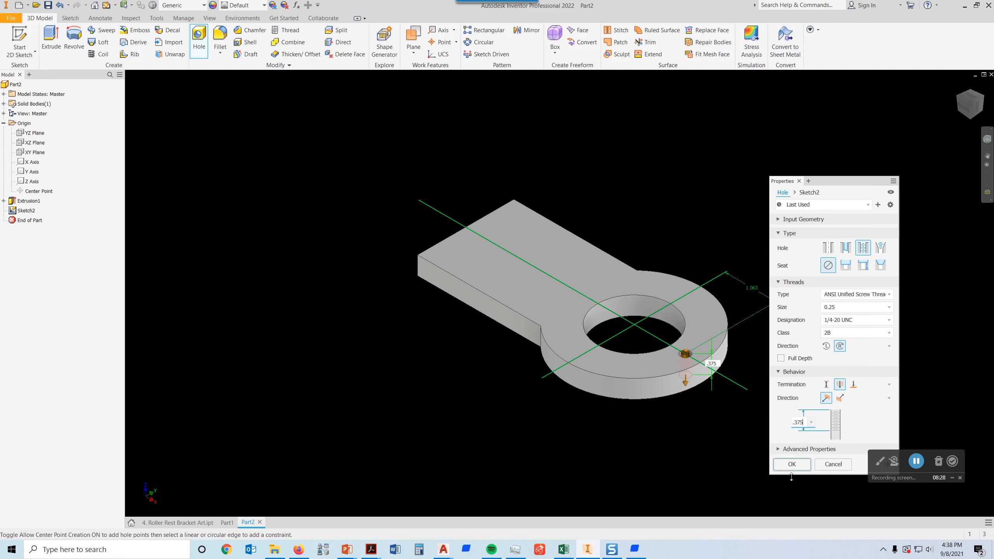
pyautogui.click(792, 465)
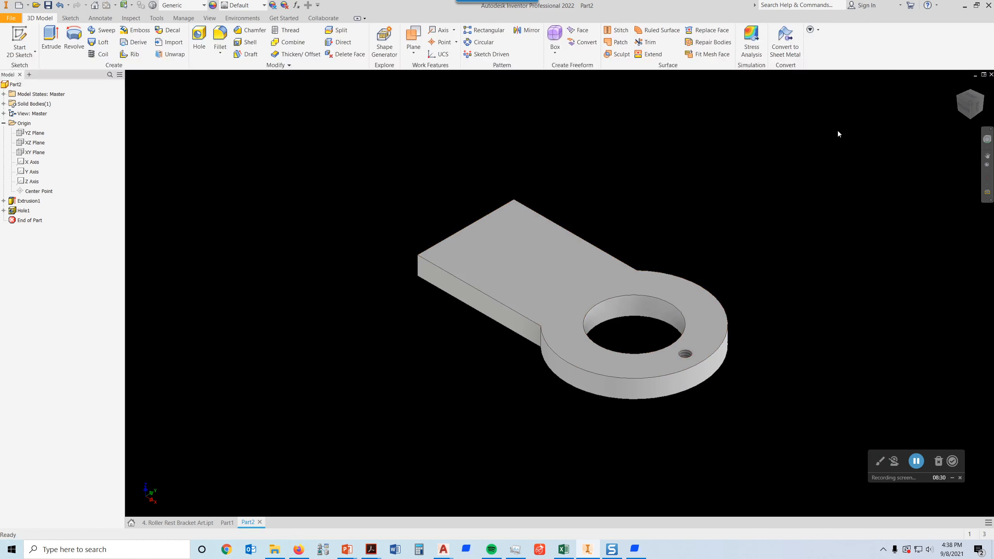
# Create a circular pattern of the tapped hole around the large hole's axis with 6 occurrences over 360 deg.
pyautogui.click(966, 104)
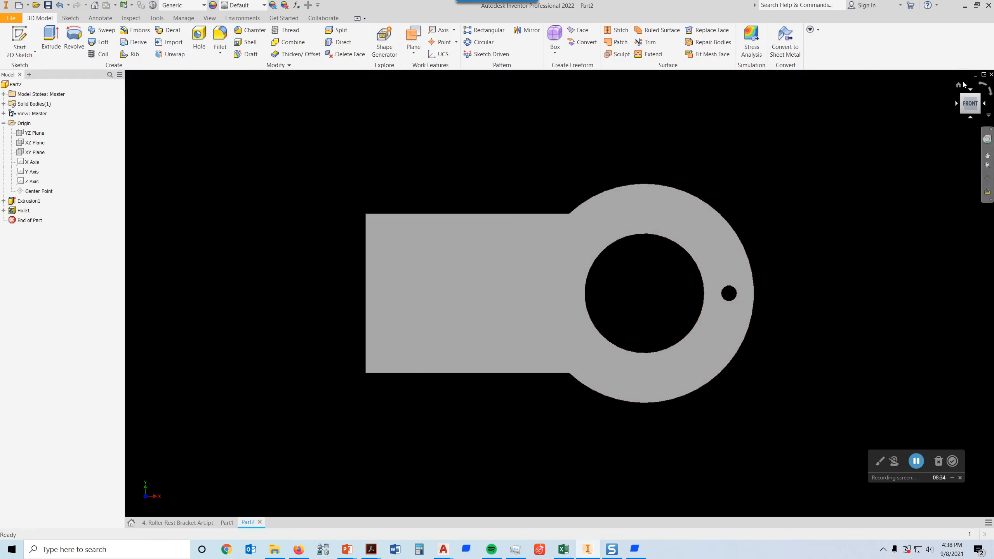
pyautogui.click(958, 86)
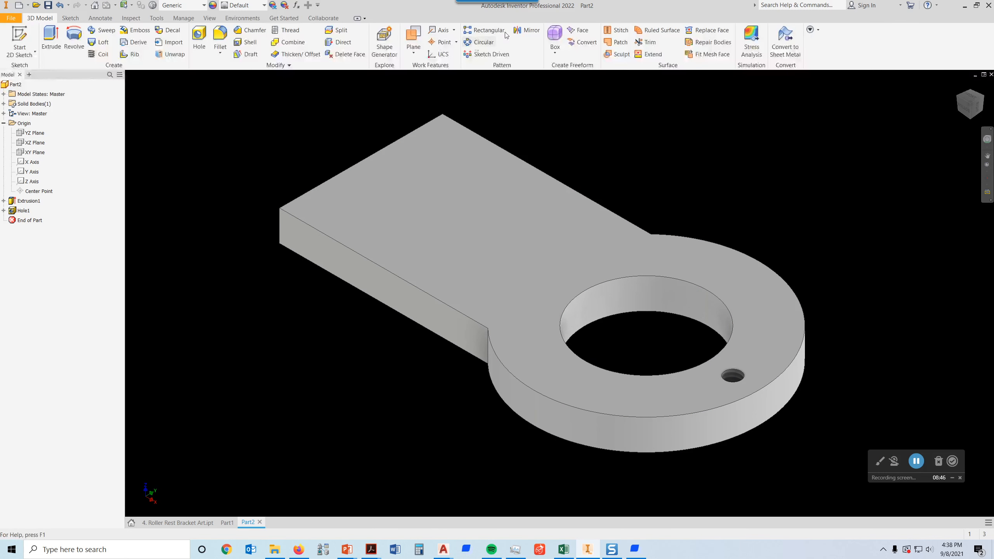
pyautogui.click(487, 43)
pyautogui.moveTo(186, 77); pyautogui.dragTo(811, 109)
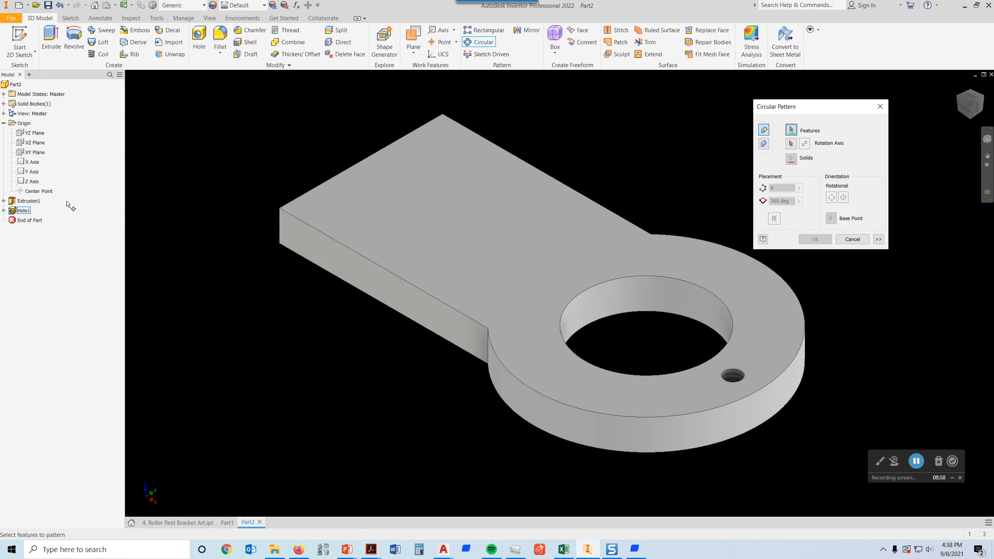
pyautogui.click(27, 213)
pyautogui.click(790, 144)
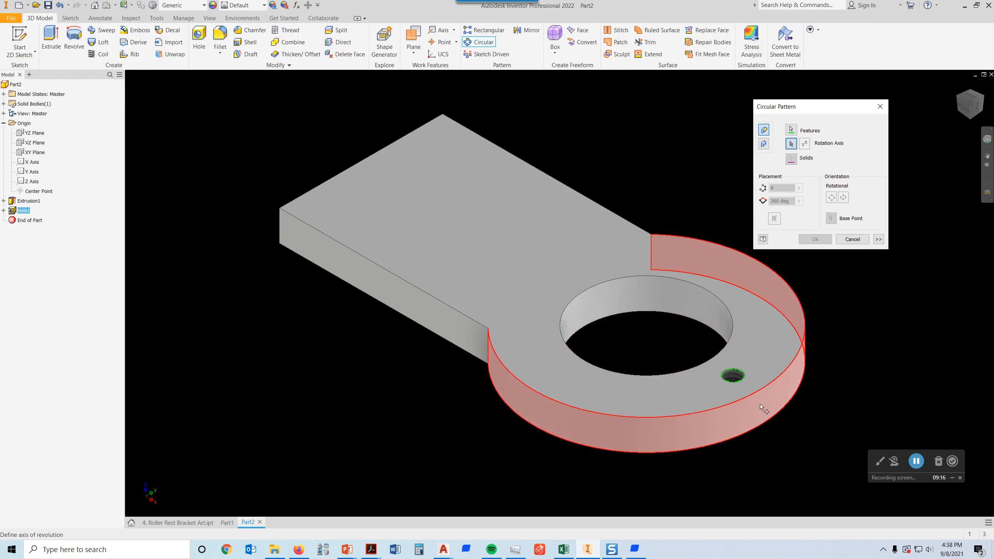
pyautogui.click(644, 290)
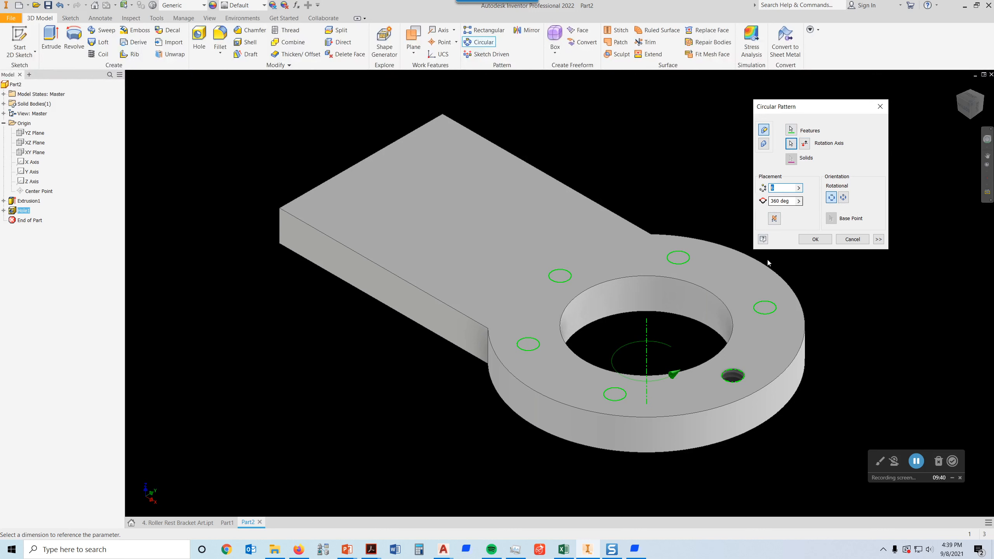
pyautogui.click(815, 239)
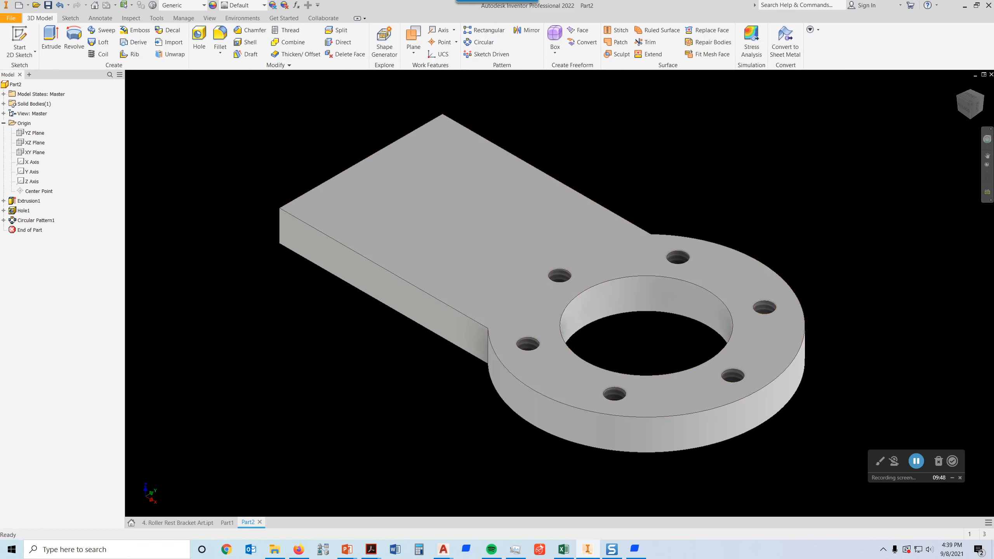
# Check the Actuator Base PDF drawing and start a sketch on the base plate's top face.
pyautogui.moveTo(993, 148)
pyautogui.mouseDown()
pyautogui.moveTo(993, 120)
pyautogui.moveTo(581, 28)
pyautogui.mouseUp()
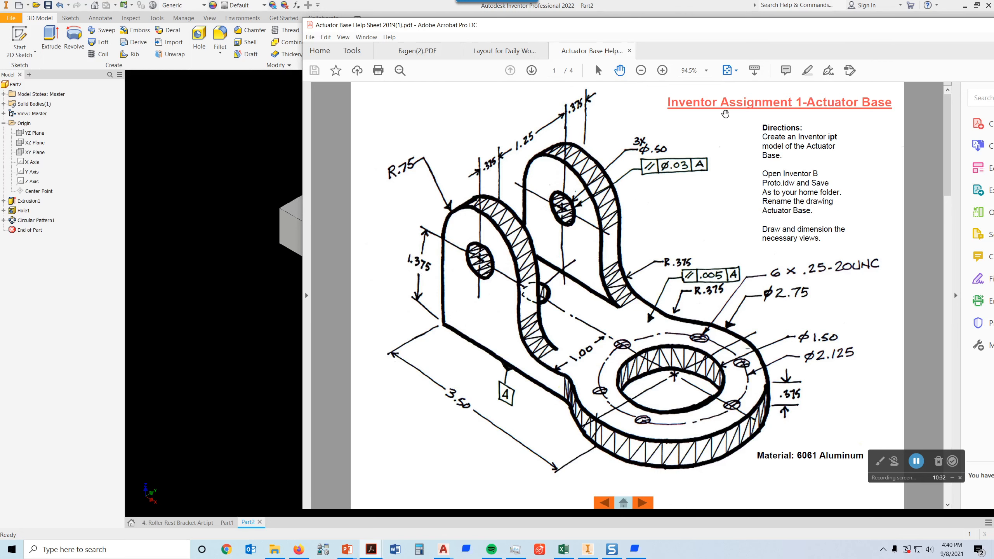
pyautogui.moveTo(705, 27); pyautogui.dragTo(993, 45)
pyautogui.click(434, 201)
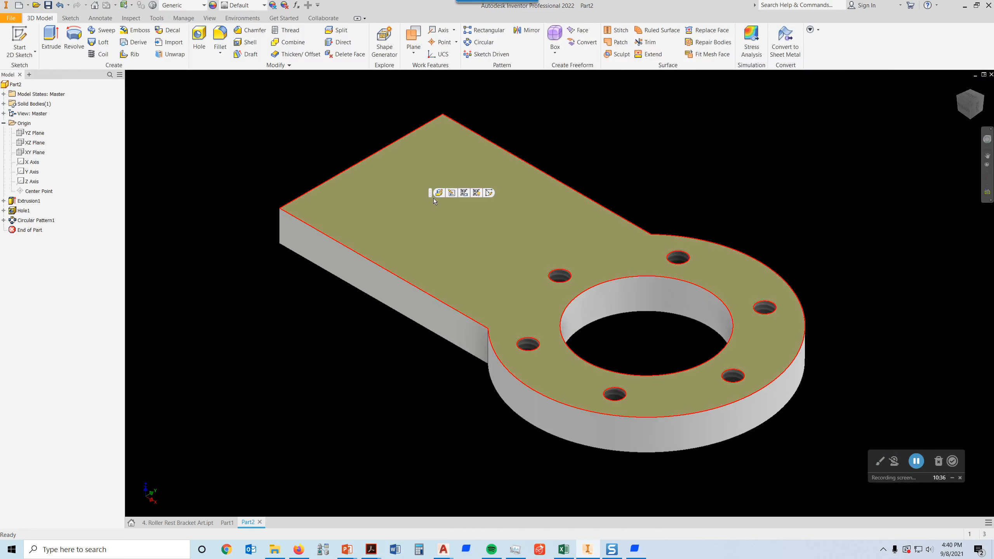
pyautogui.click(439, 193)
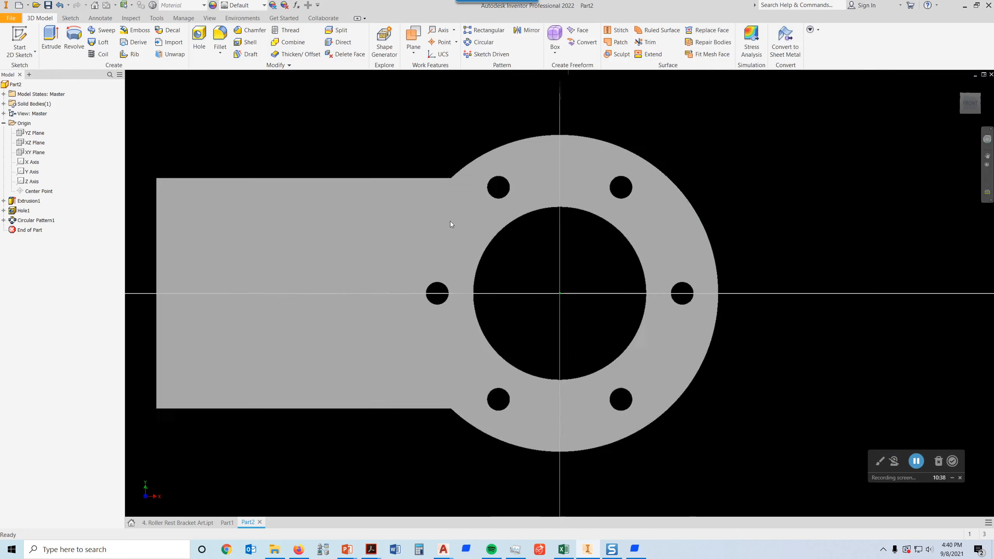
pyautogui.moveTo(450, 220); pyautogui.dragTo(637, 176, button='middle')
# Sketch a 1.5 by .375 in rectangle from the front corner of the plate's square end, along its long edge, and finish the sketch.
pyautogui.click(123, 38)
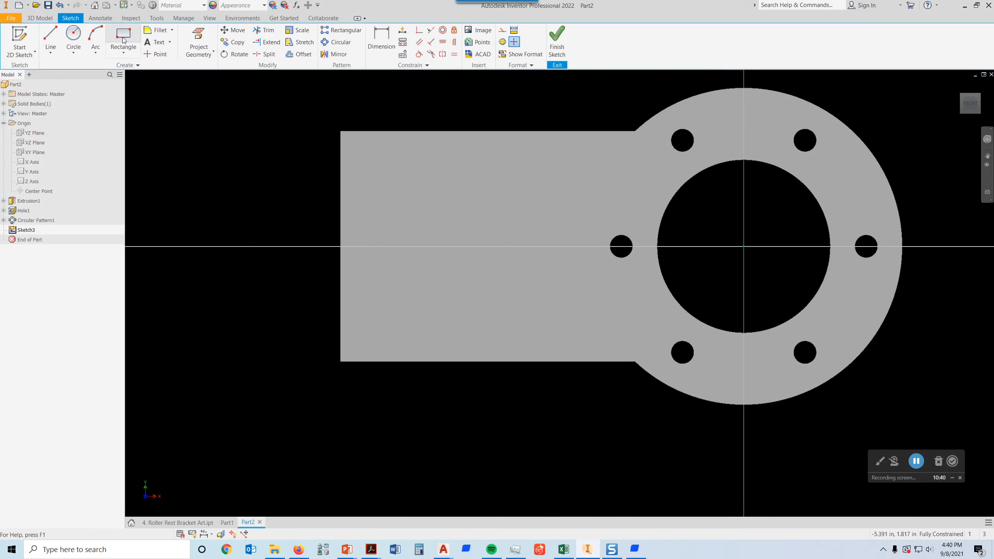
pyautogui.click(340, 361)
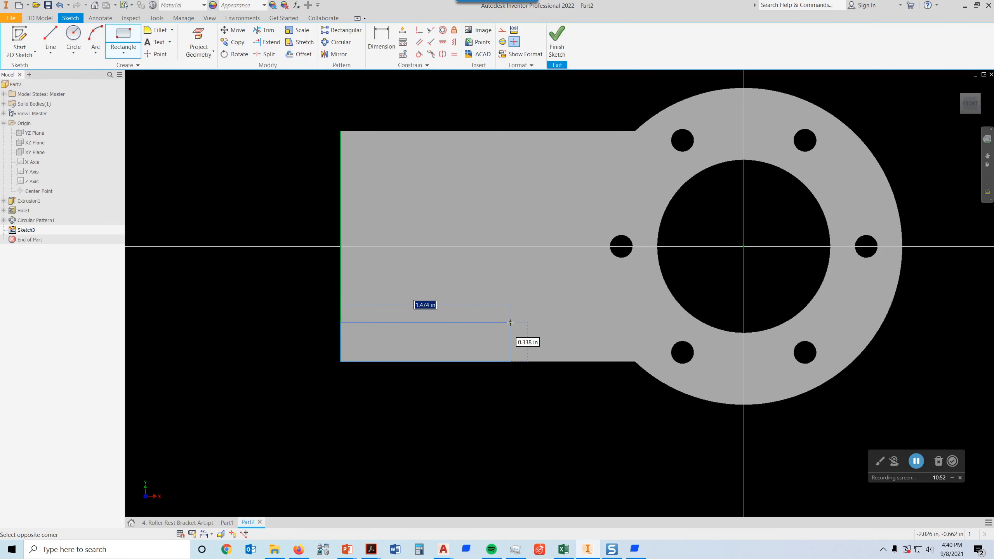
pyautogui.write('1.5')
pyautogui.press('Tab')
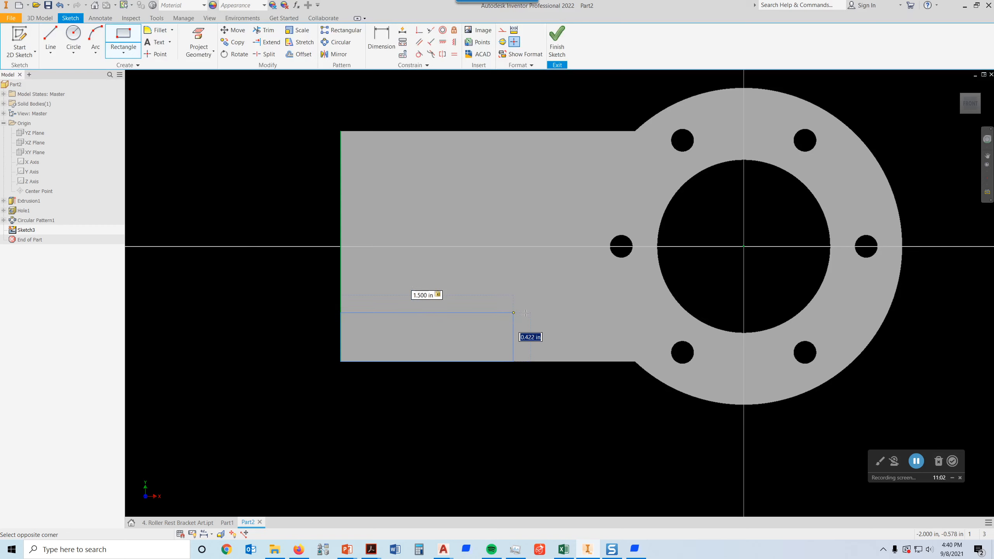
pyautogui.write('.375')
pyautogui.press('Return')
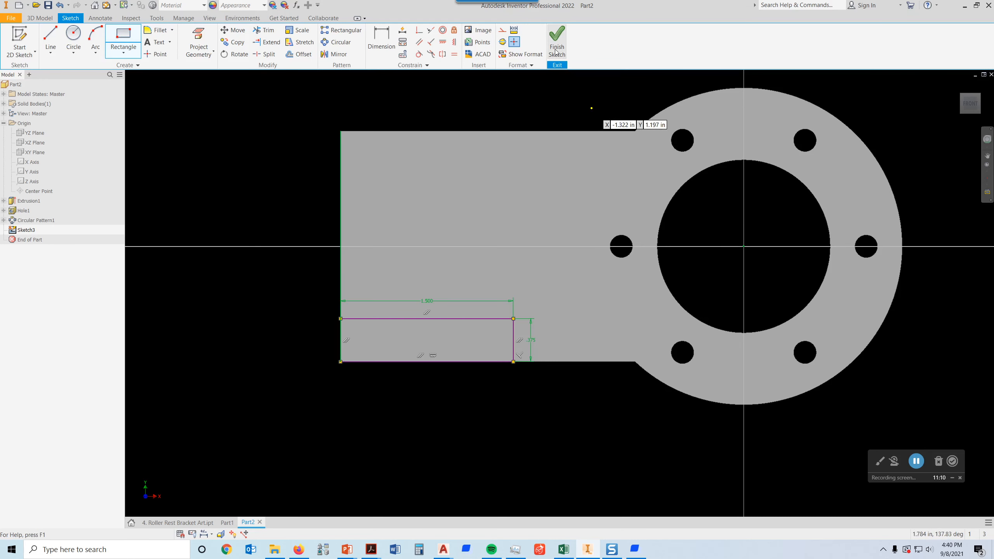
pyautogui.click(958, 86)
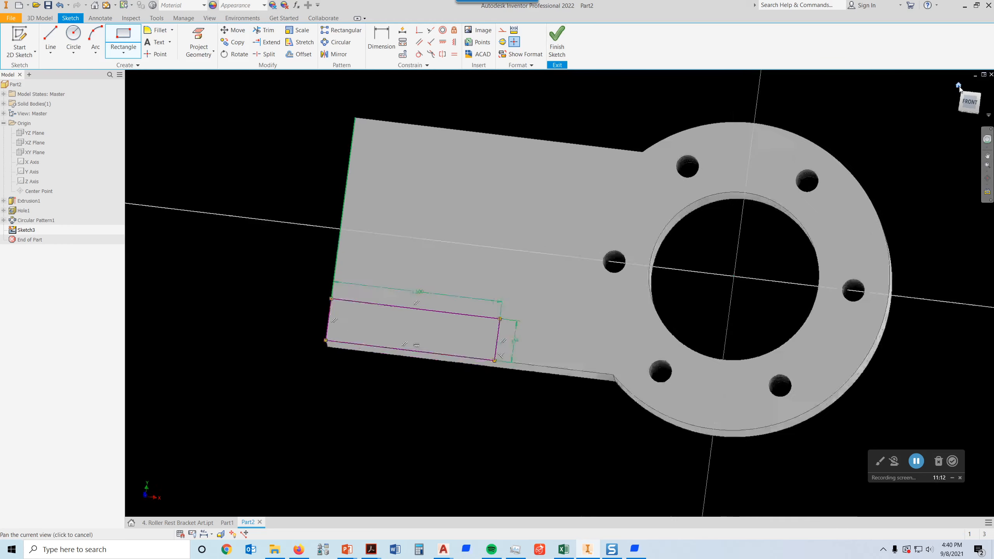
pyautogui.click(556, 41)
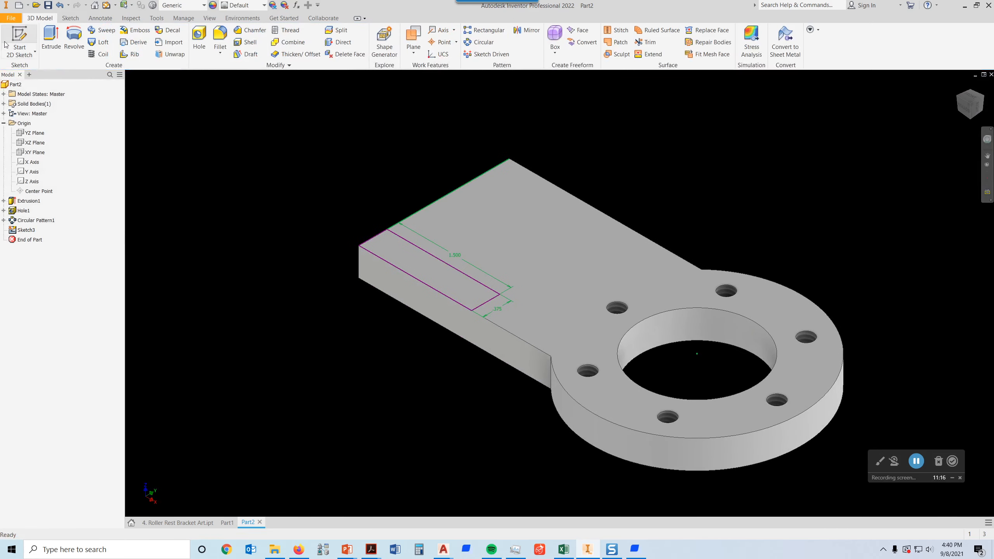
# Extrude the rectangle upward from the plate by 1+.75 in, joined to the body.
pyautogui.click(54, 35)
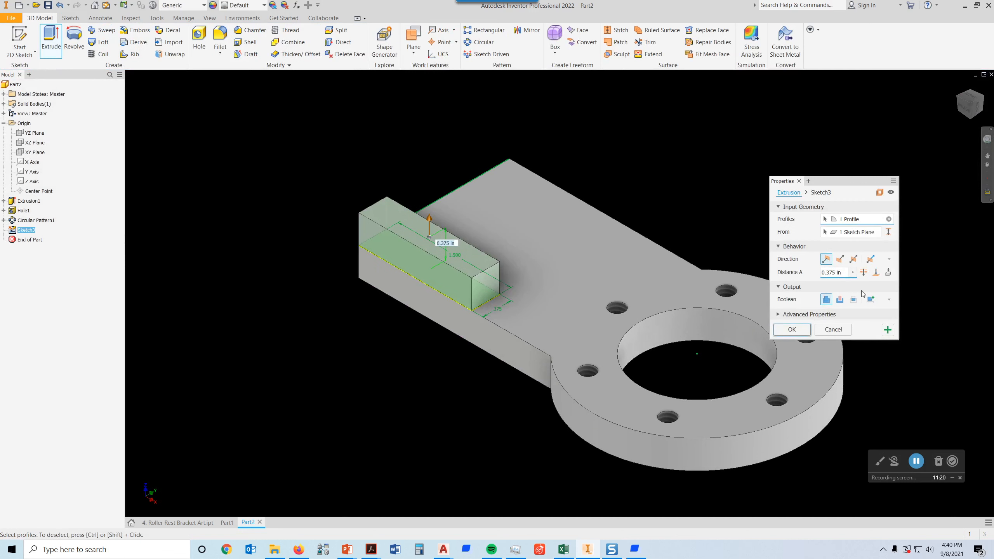
pyautogui.click(841, 273)
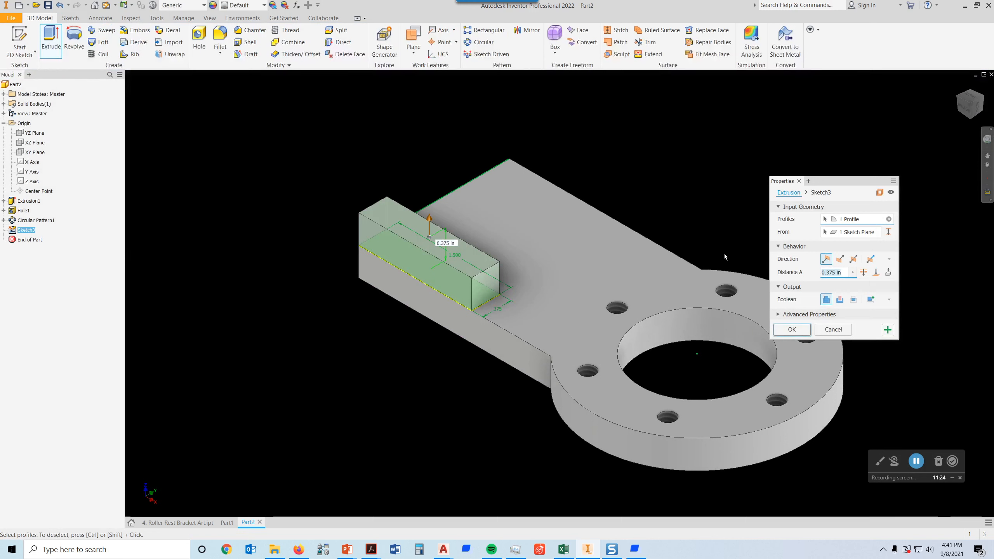
pyautogui.write('1')
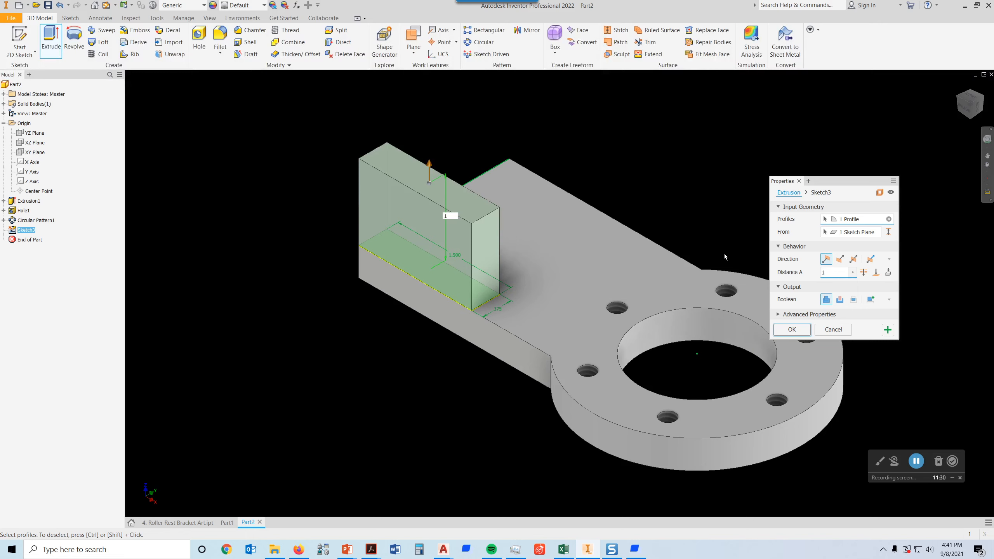
pyautogui.write('+')
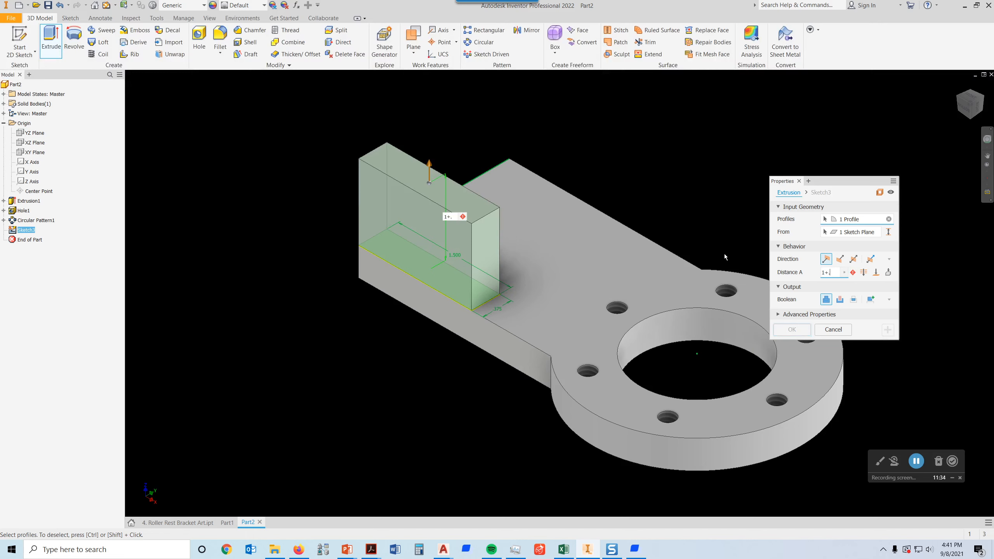
pyautogui.write('.75')
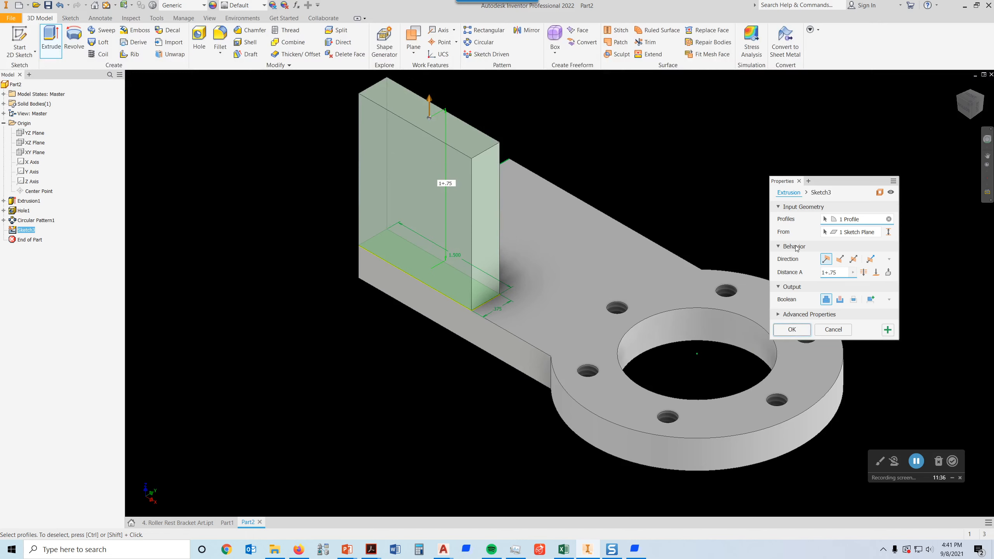
pyautogui.click(792, 330)
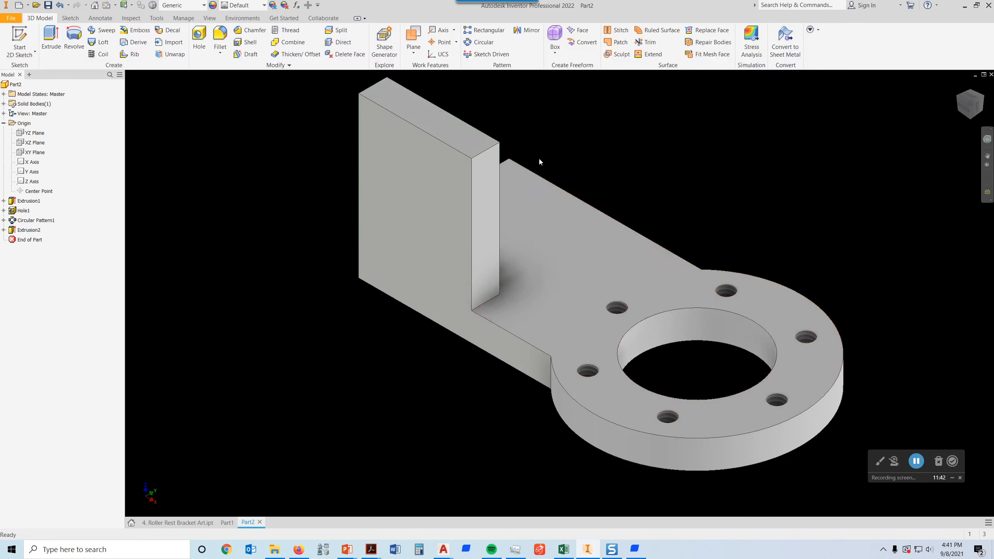
# Check the upright's radius in the Actuator Base PDF drawing and fillet its two top edges with a .75 in radius.
pyautogui.moveTo(564, 151); pyautogui.dragTo(621, 192, button='middle')
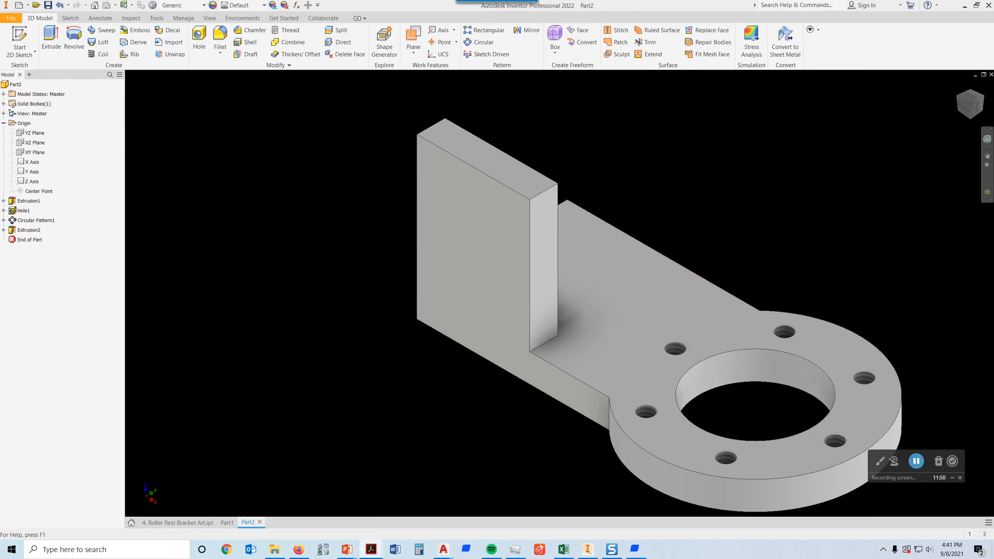
pyautogui.hotkey('alt', 'Tab')
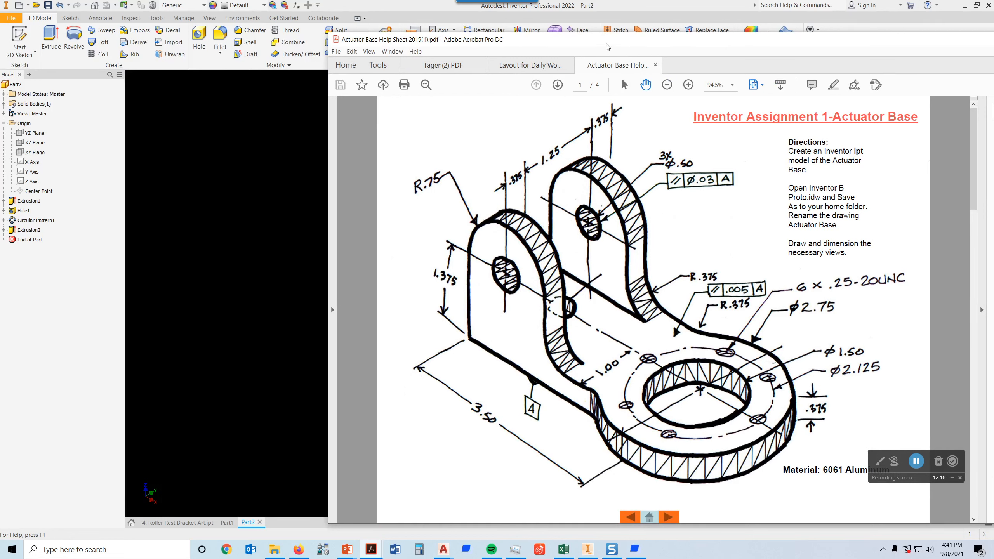
pyautogui.hotkey('alt', 'Tab')
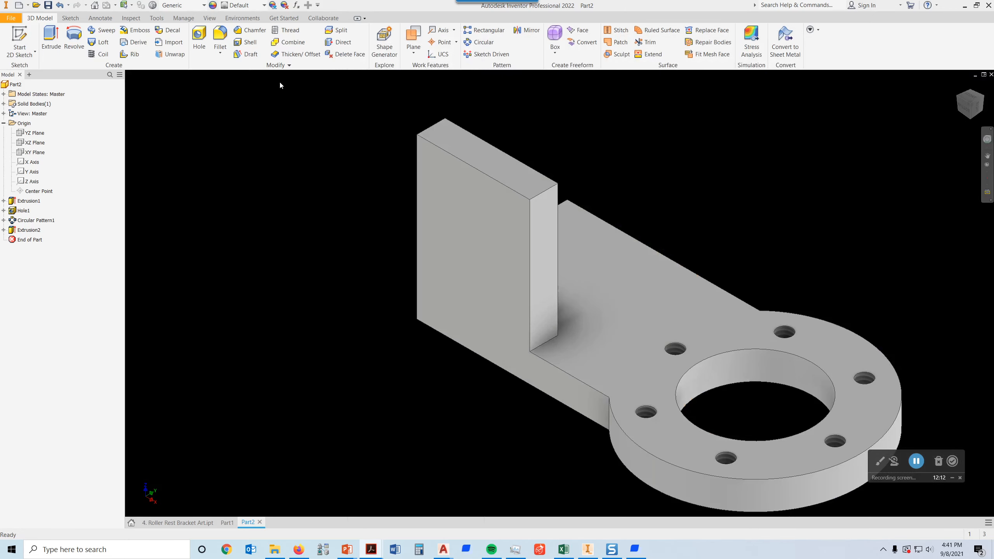
pyautogui.click(220, 46)
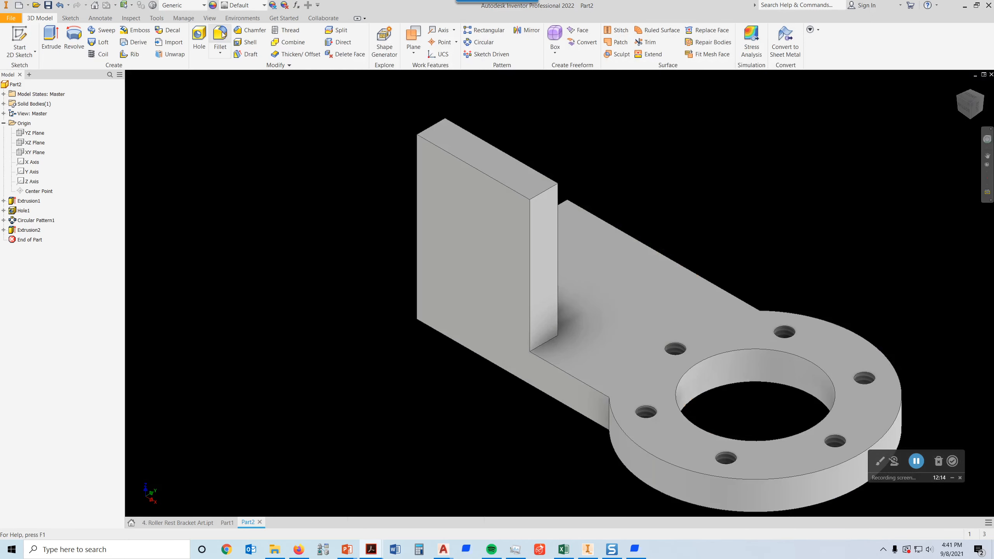
pyautogui.click(847, 230)
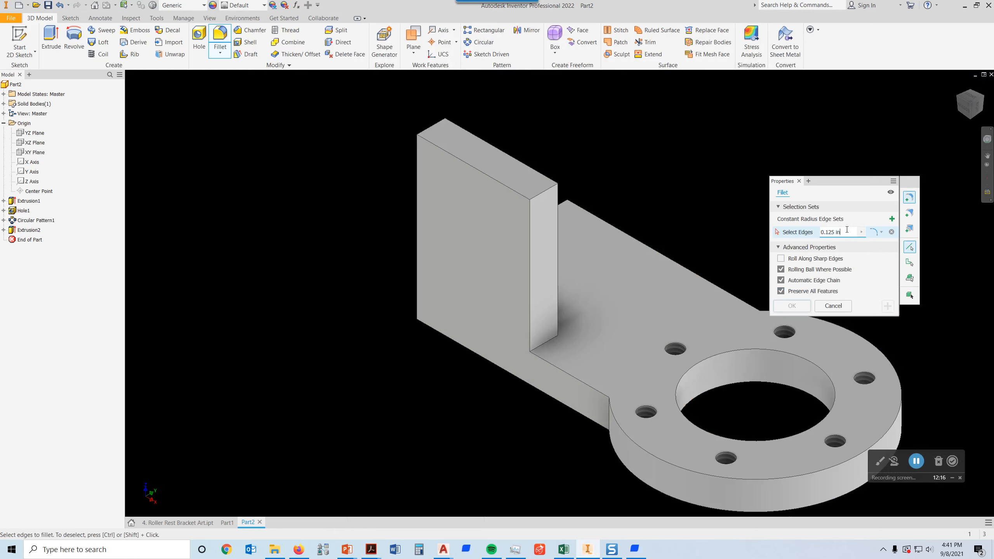
pyautogui.moveTo(849, 232); pyautogui.dragTo(768, 228)
pyautogui.write('.75')
pyautogui.click(548, 192)
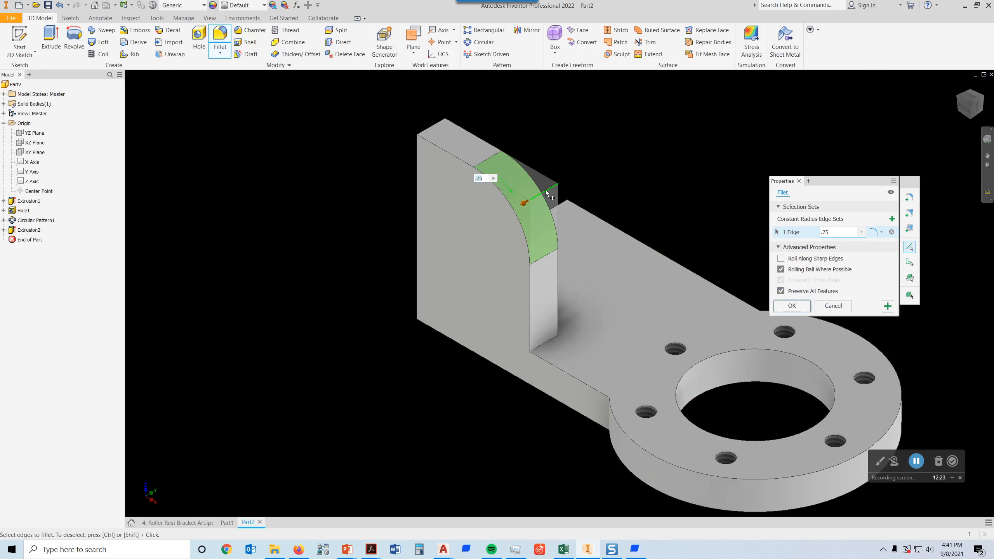
pyautogui.click(432, 129)
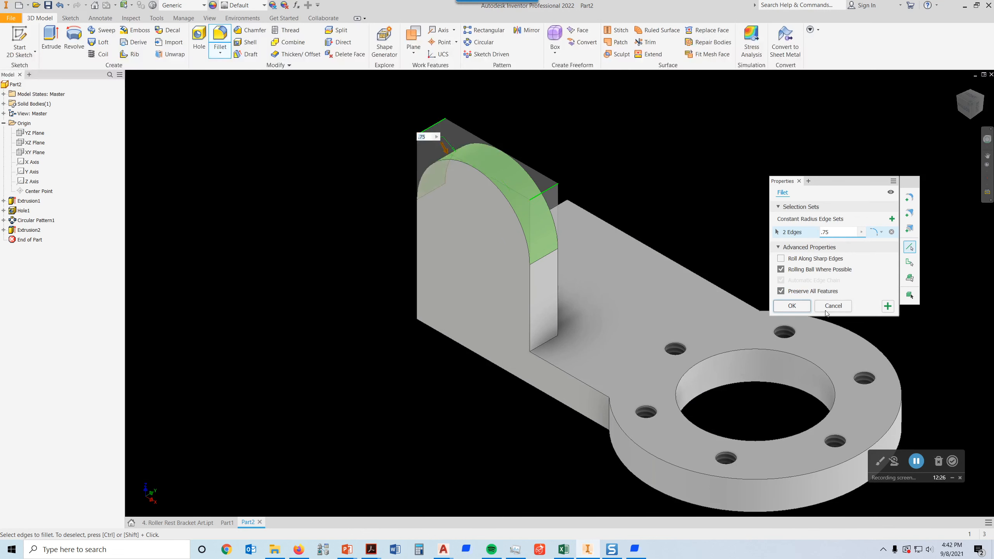
pyautogui.click(791, 306)
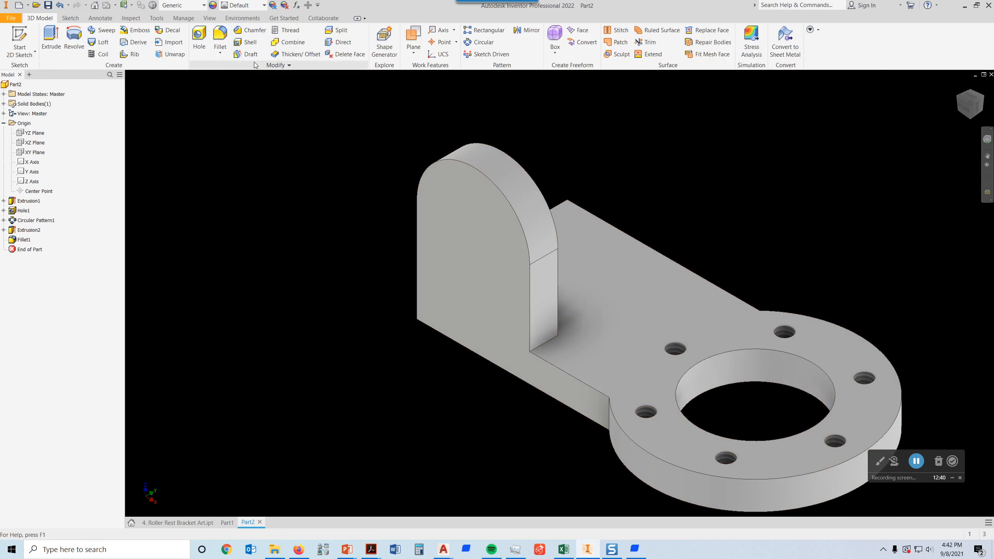
# Fillet the edge where the upright meets the plate and the adjacent plate-to-ring corner with a .375 in radius.
pyautogui.click(220, 40)
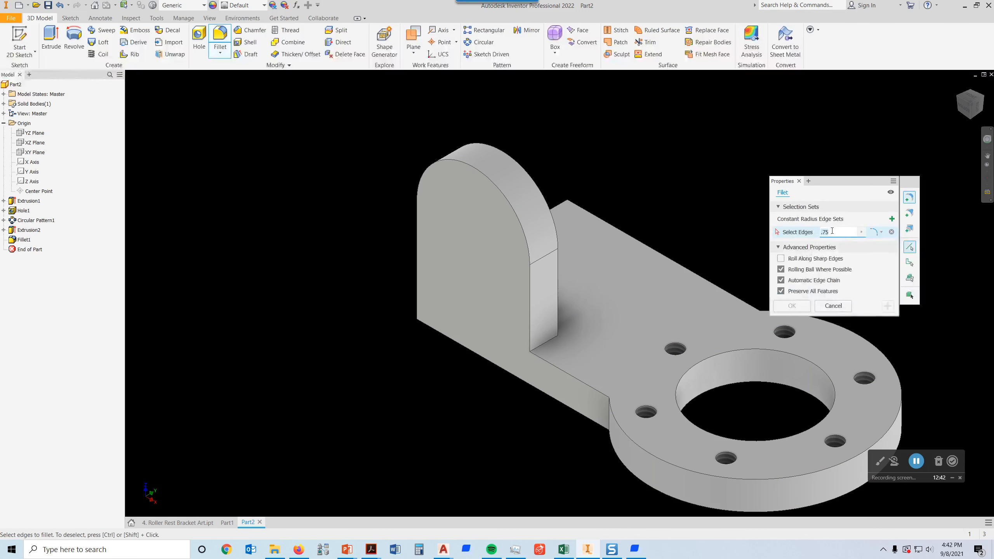
pyautogui.write('.3')
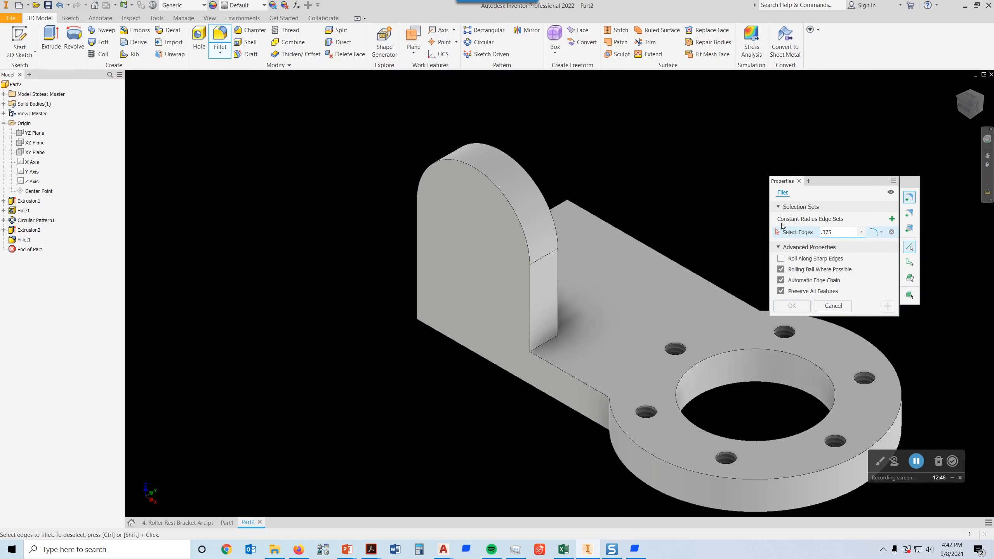
pyautogui.press('Return')
pyautogui.click(548, 340)
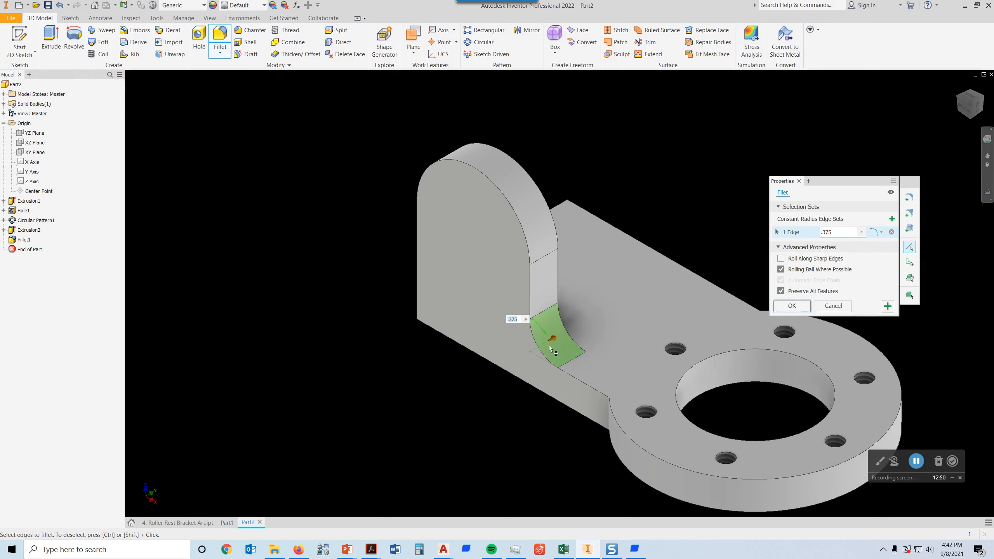
pyautogui.click(609, 415)
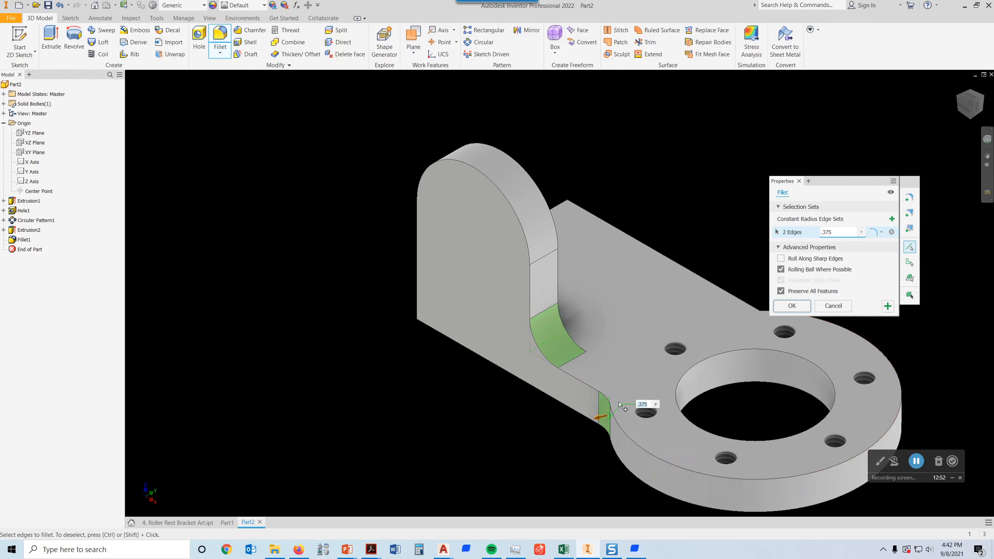
pyautogui.click(792, 306)
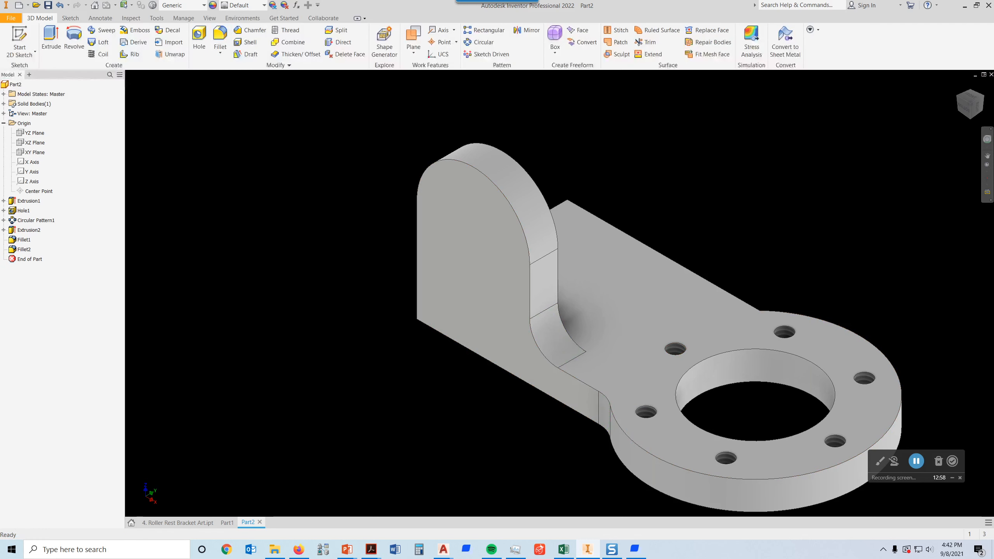
# Check the hole callout in the Actuator Base PDF drawing and place a hole on the upright's outer face, concentric with its rounded top.
pyautogui.click(371, 549)
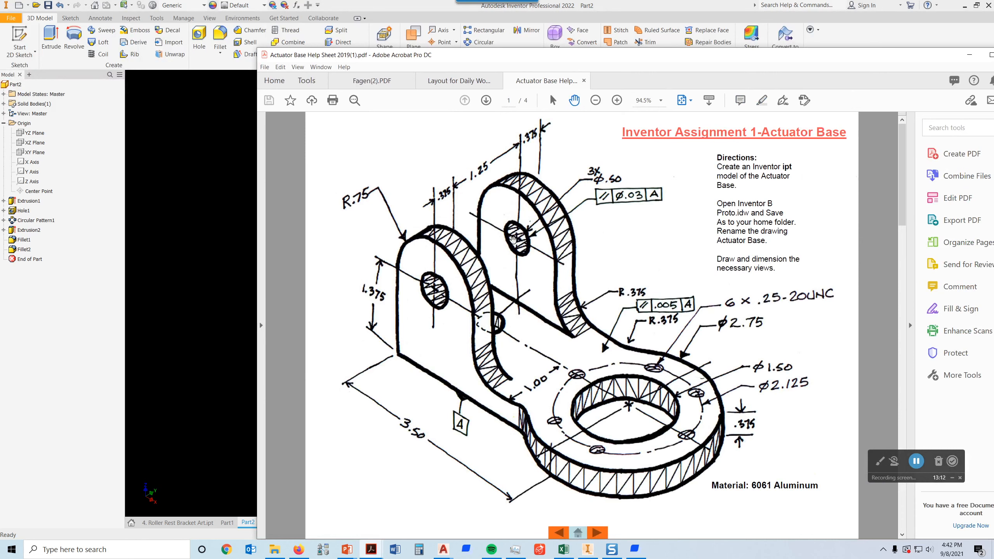
pyautogui.moveTo(546, 60); pyautogui.dragTo(993, 80)
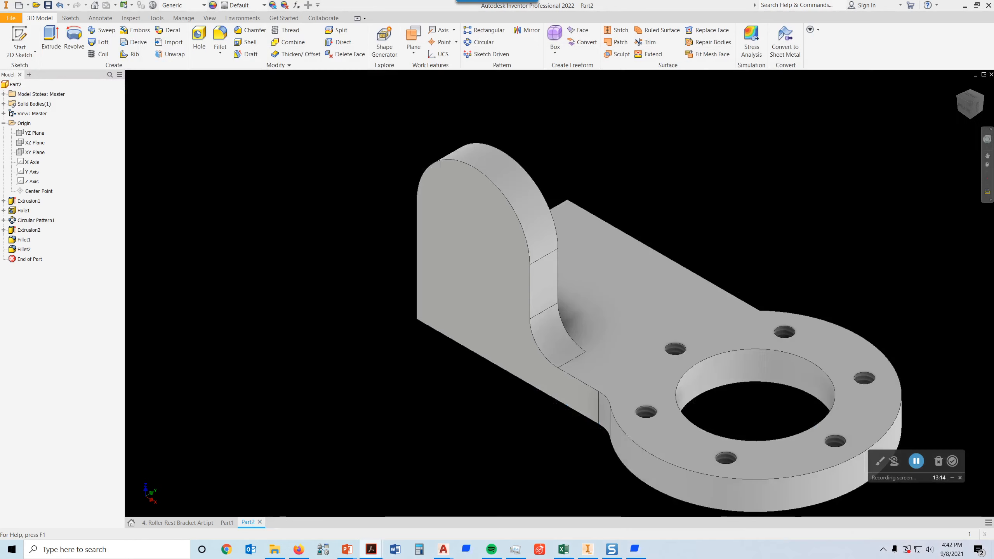
pyautogui.click(199, 35)
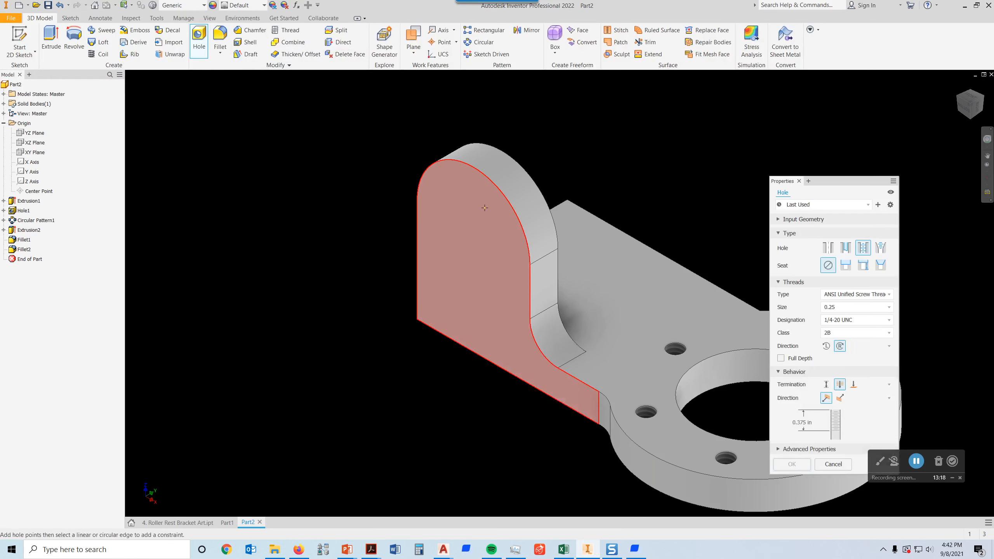
pyautogui.click(464, 226)
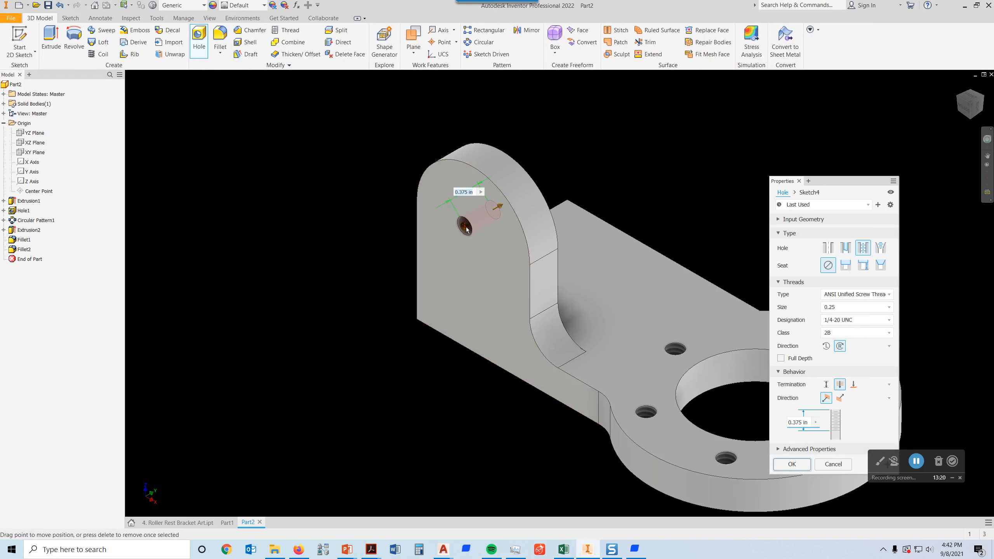
pyautogui.click(501, 196)
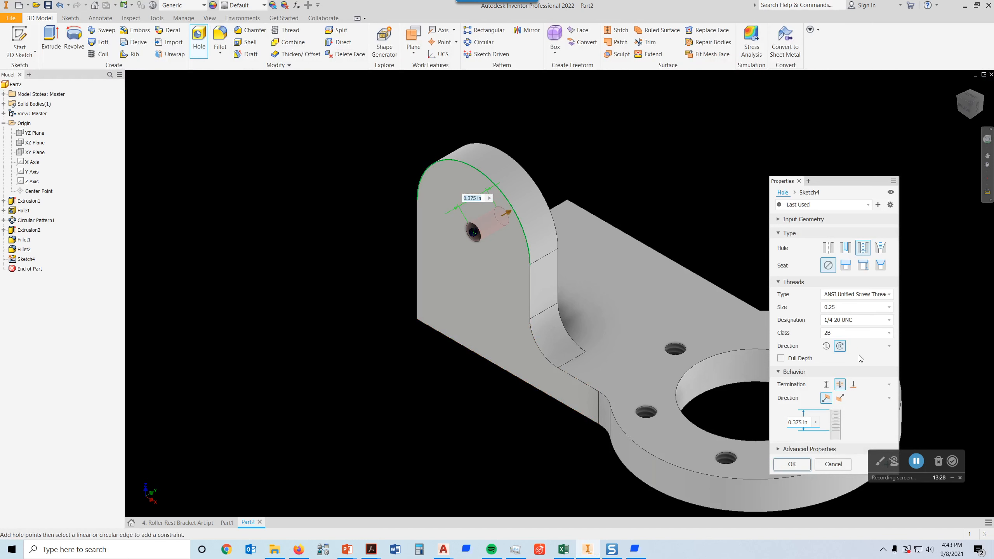
# Make the upright's hole a simple hole with a .5 in diameter and create it.
pyautogui.click(828, 251)
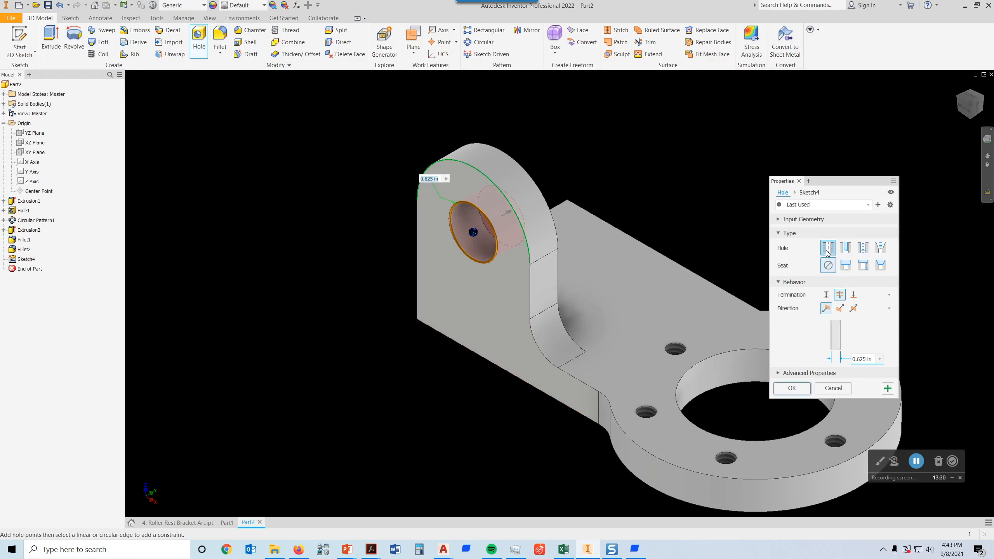
pyautogui.click(871, 359)
pyautogui.write('.5')
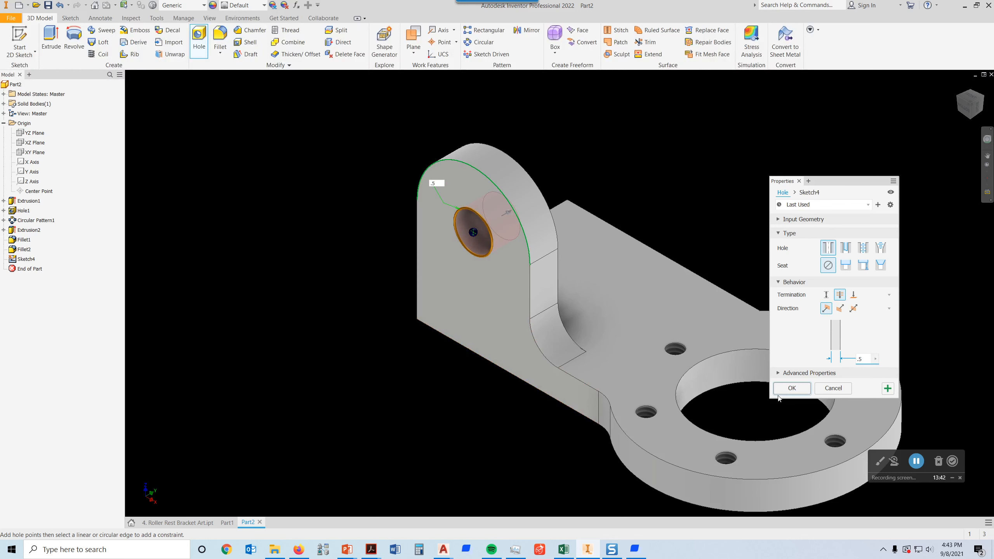
pyautogui.click(794, 390)
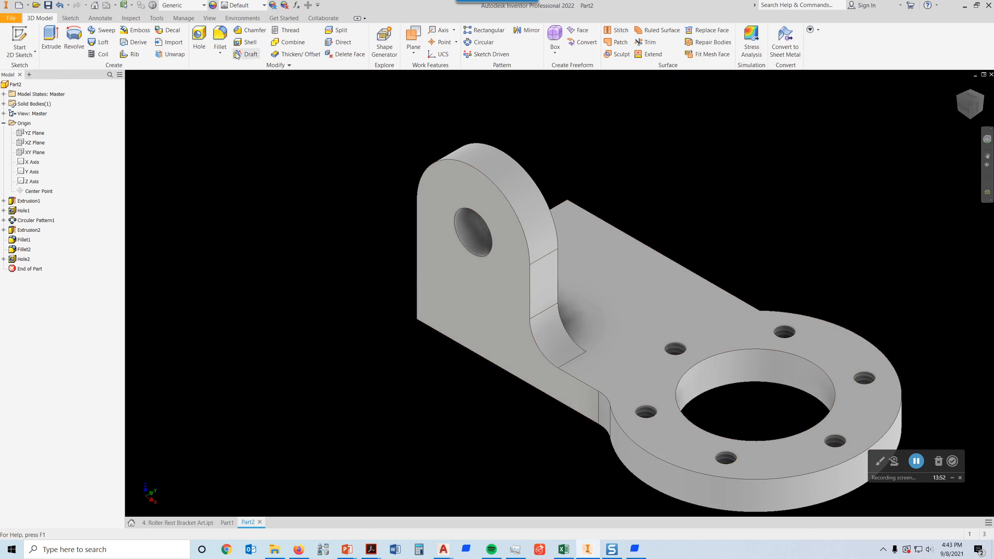
pyautogui.click(199, 38)
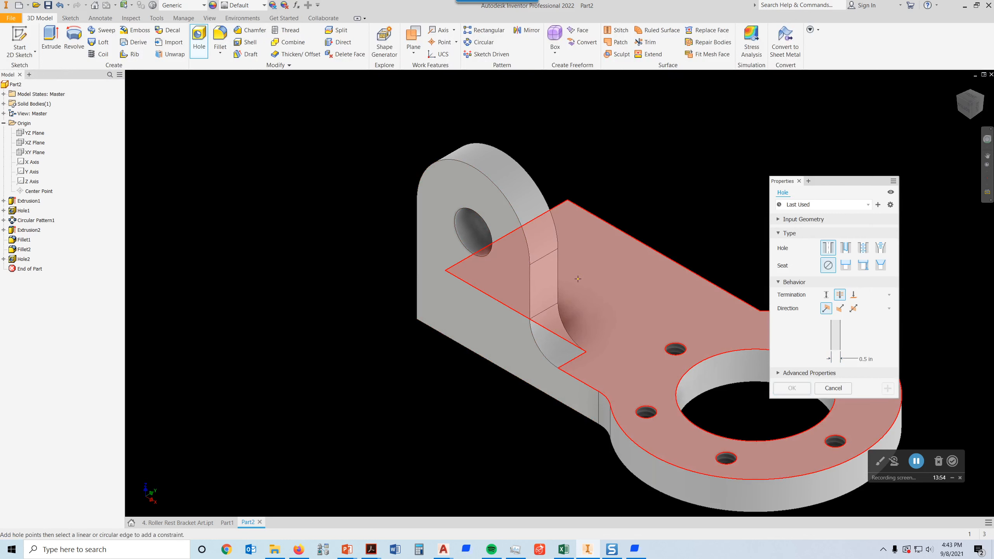
pyautogui.click(575, 283)
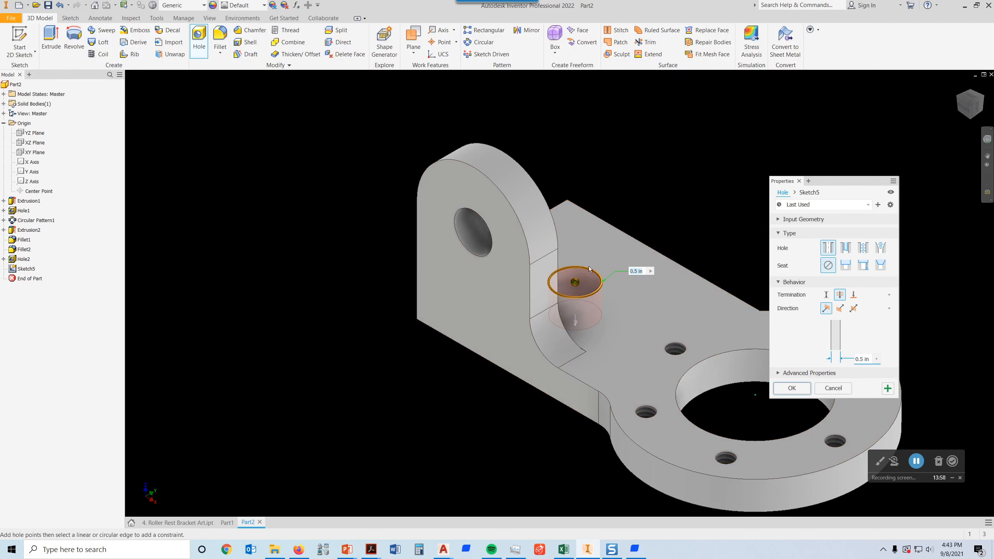
pyautogui.click(554, 206)
pyautogui.click(576, 283)
pyautogui.click(546, 215)
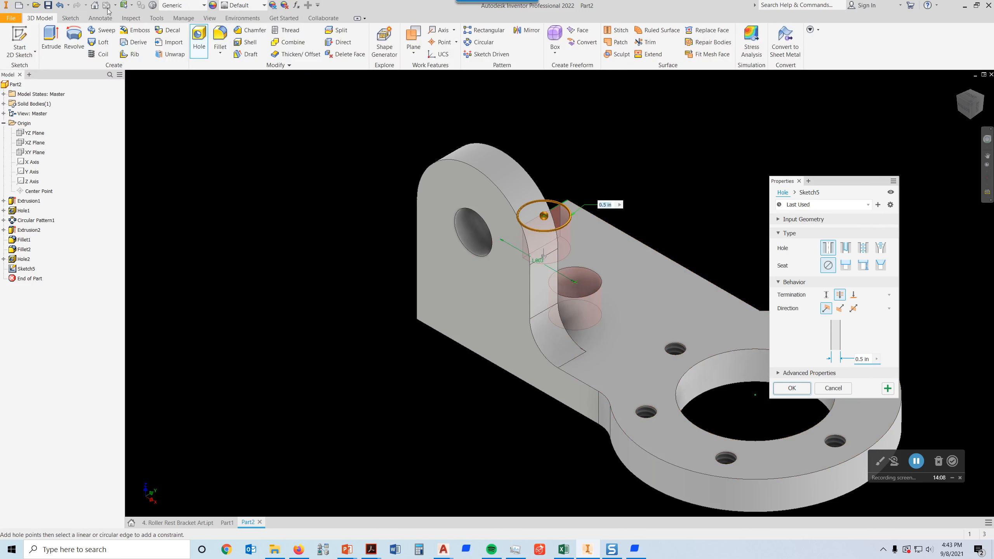
pyautogui.click(60, 4)
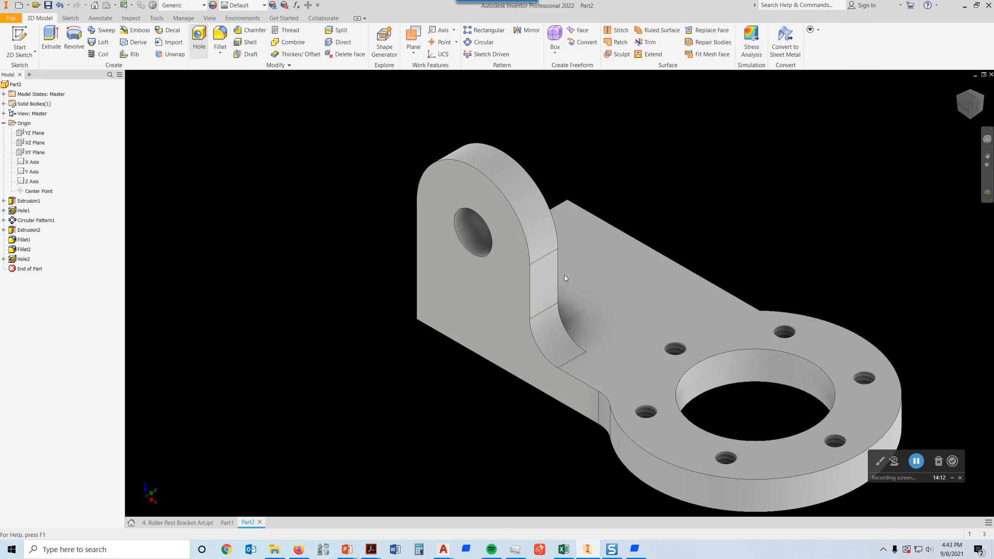
# Add a simple 0.5 in through hole on the plate's top face, 1 in from the long side edge and .75 in from the short end.
pyautogui.click(576, 285)
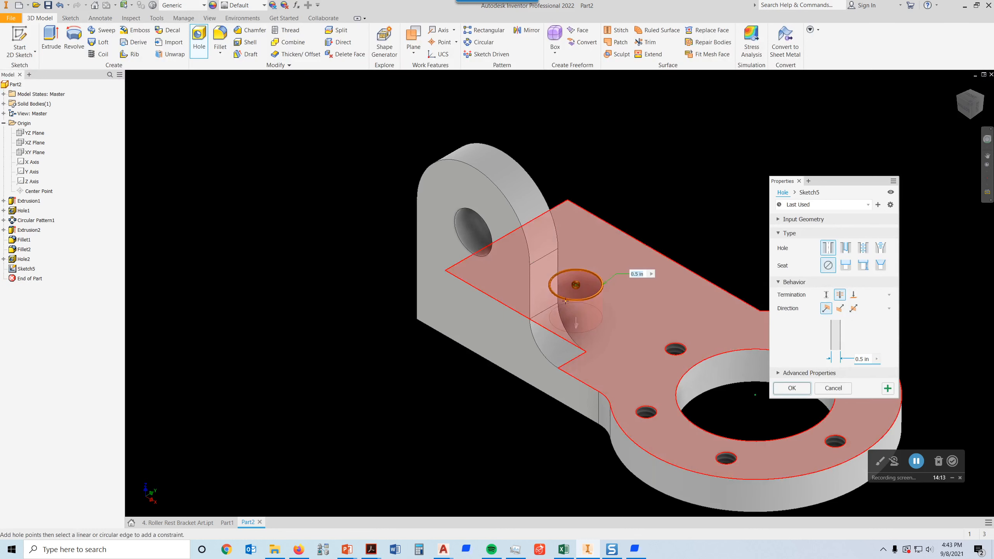
pyautogui.click(575, 380)
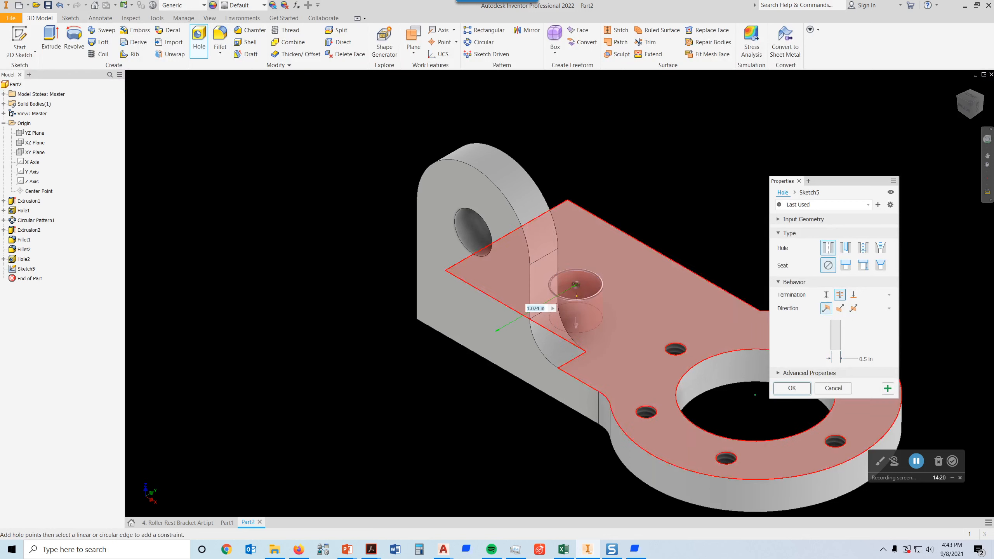
pyautogui.write('1')
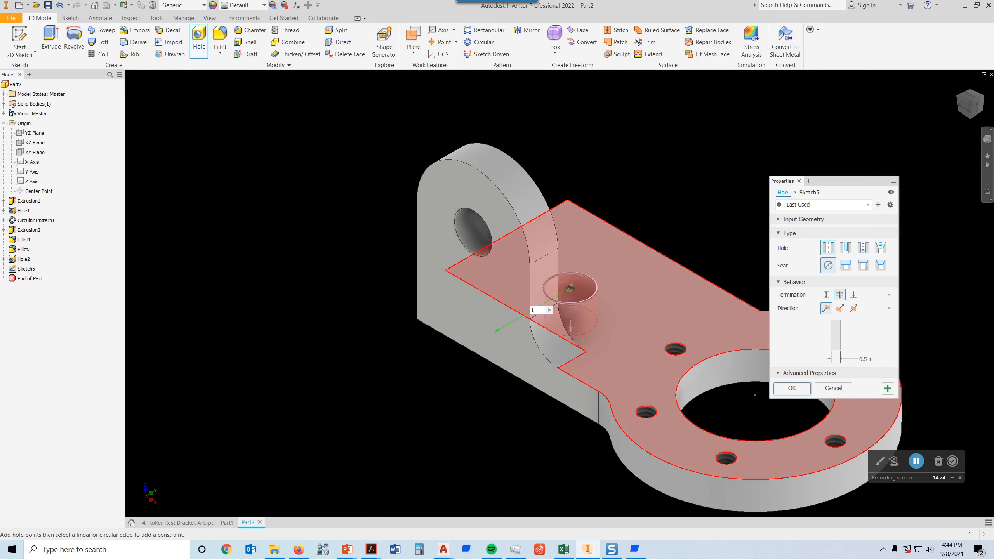
pyautogui.press('Return')
pyautogui.click(556, 213)
pyautogui.write('.75')
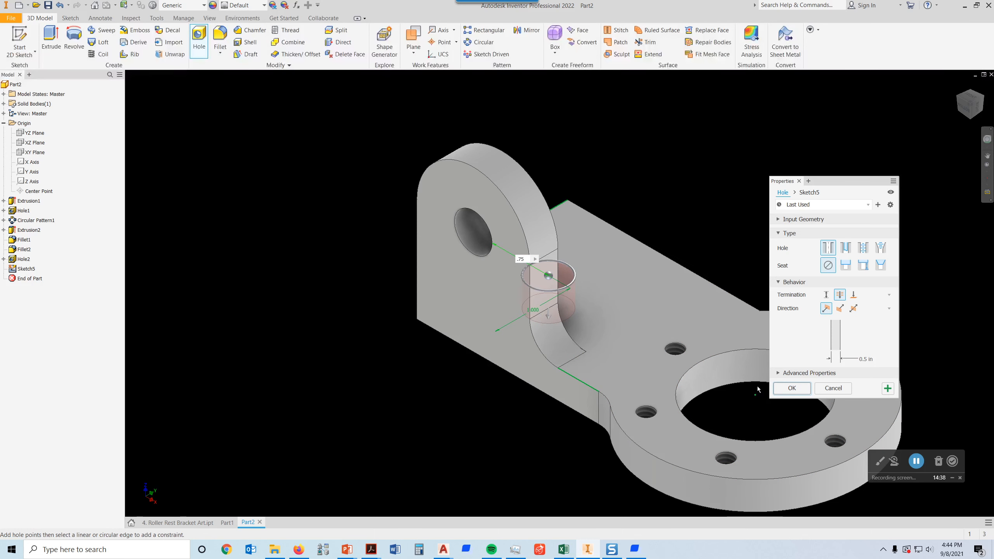
pyautogui.click(792, 388)
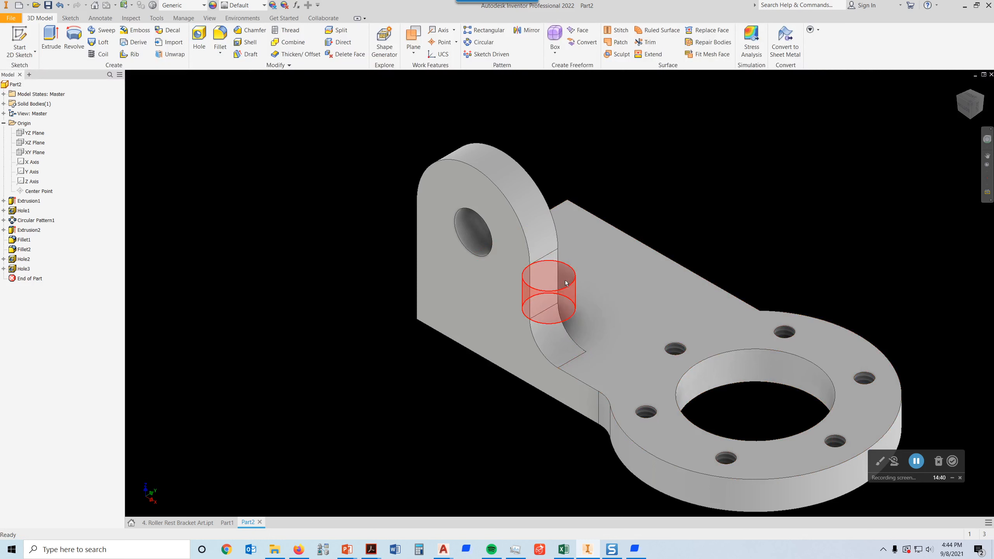
# Create a work plane midway between the plate's two long side faces.
pyautogui.click(971, 96)
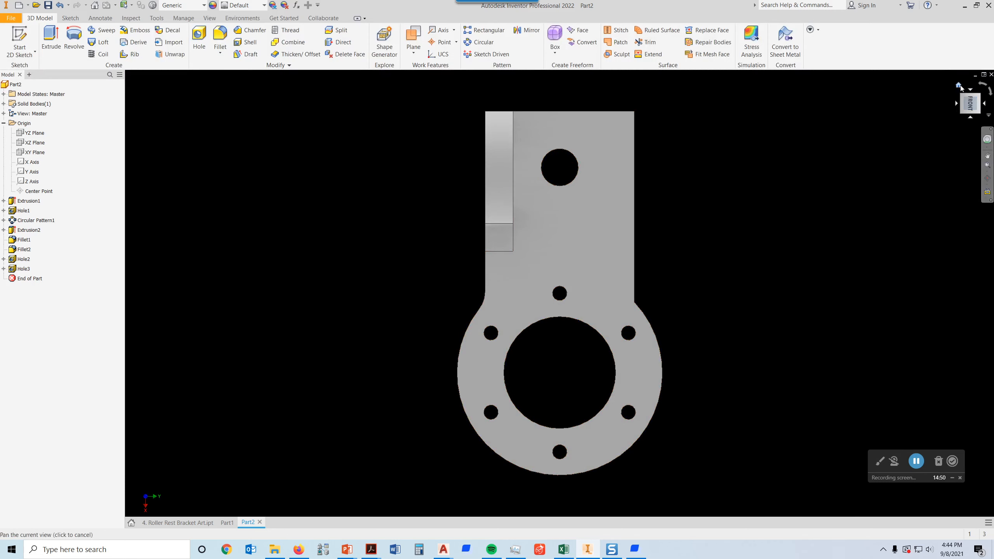
pyautogui.click(958, 85)
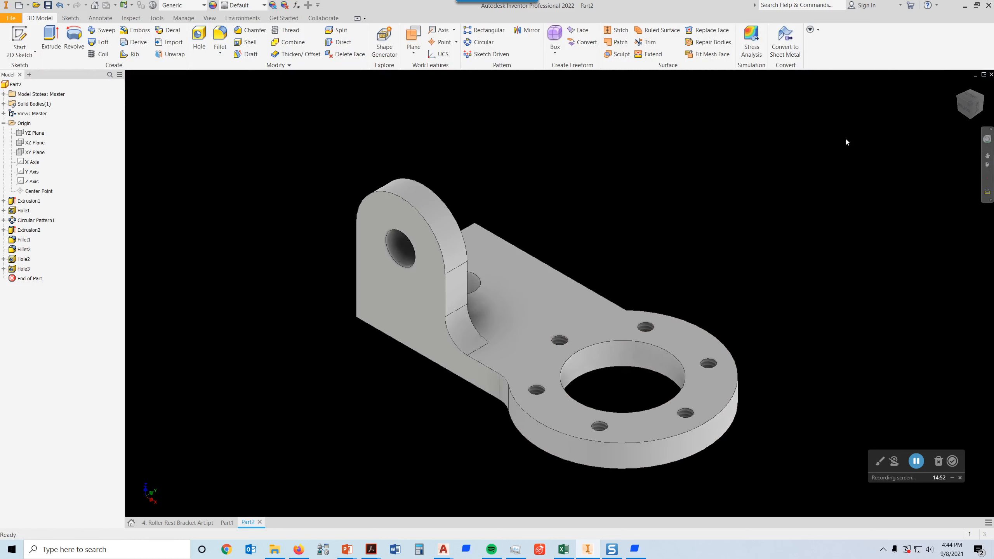
pyautogui.moveTo(712, 197); pyautogui.dragTo(669, 147, button='middle')
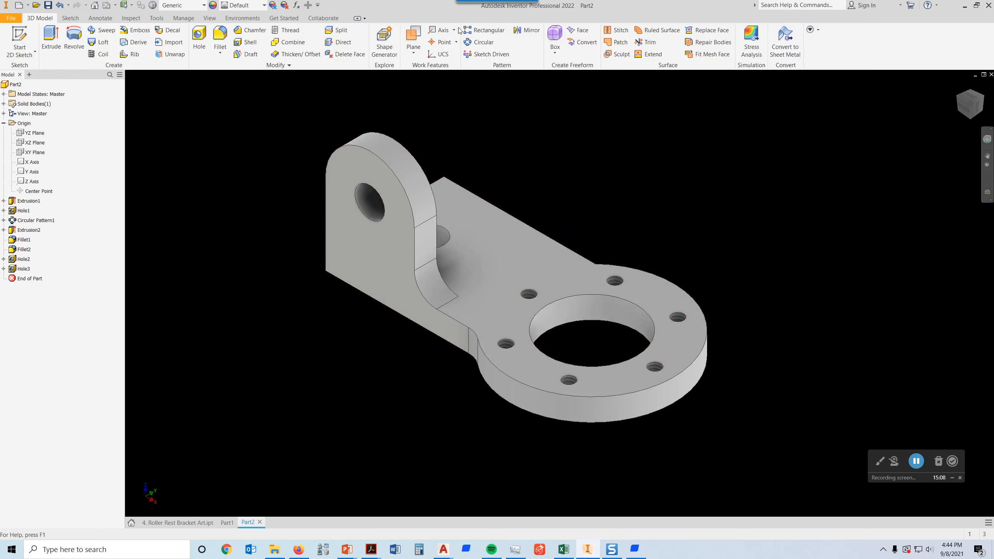
pyautogui.click(413, 38)
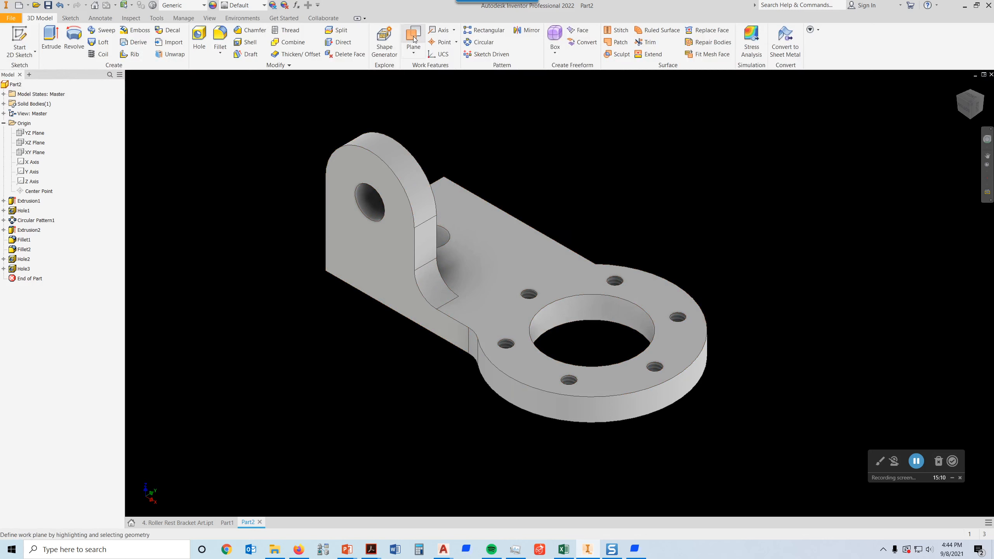
pyautogui.click(413, 53)
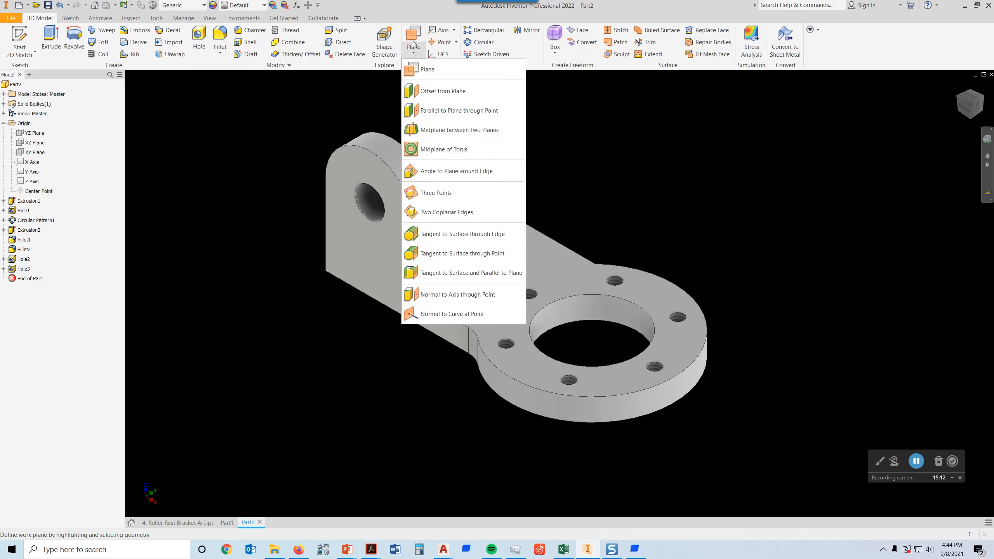
pyautogui.click(476, 131)
pyautogui.click(399, 300)
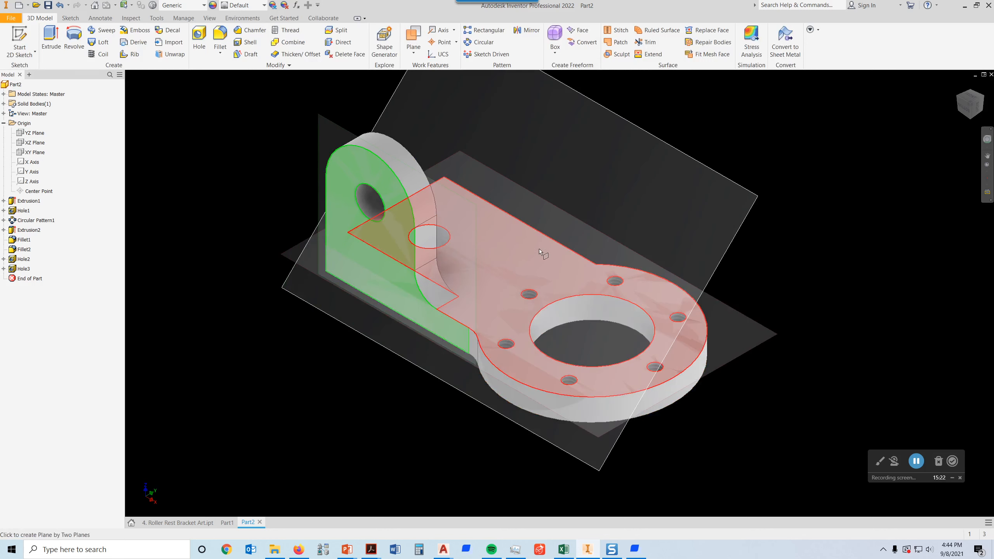
pyautogui.click(981, 100)
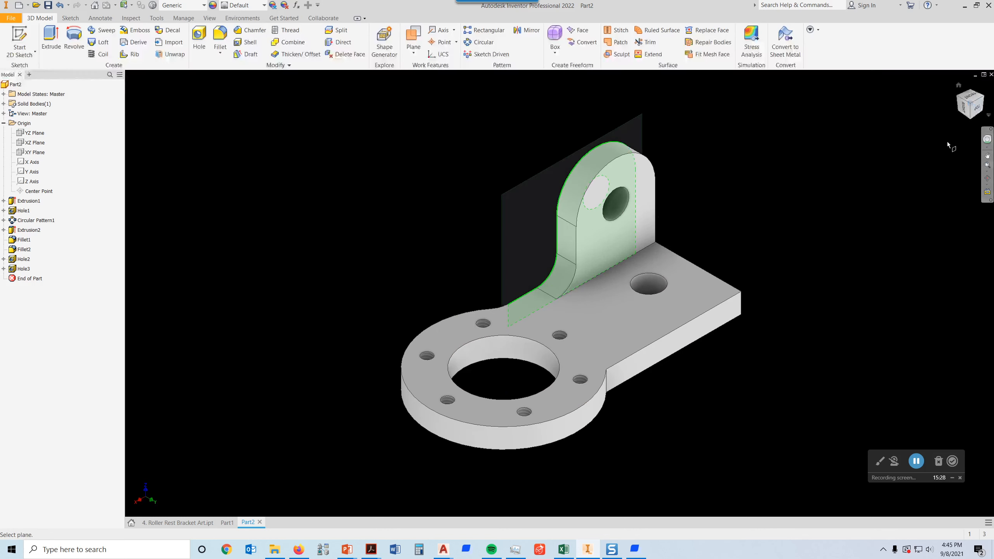
pyautogui.click(697, 330)
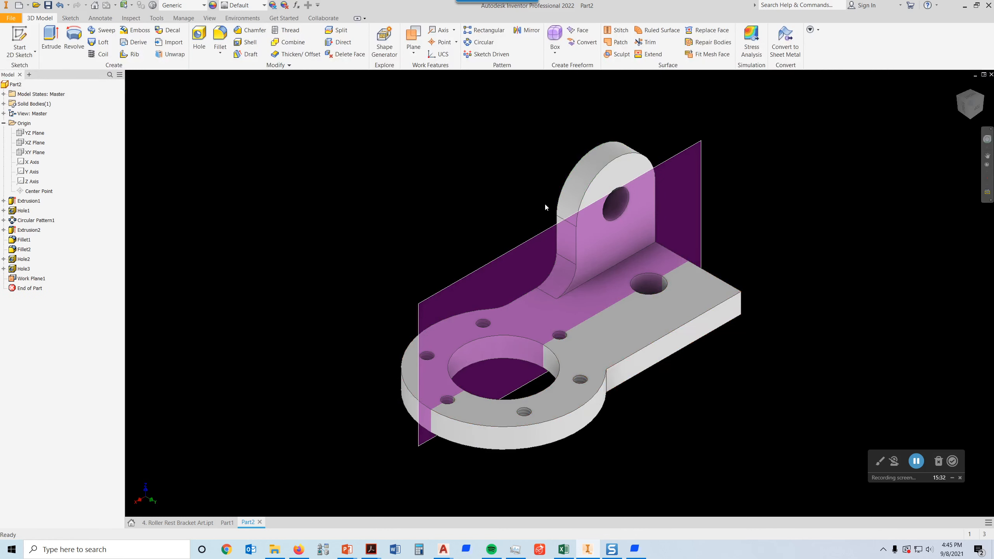
# Mirror the upright's extrusion, Fillet1, Fillet2 and its hole across the mid work plane.
pyautogui.click(951, 87)
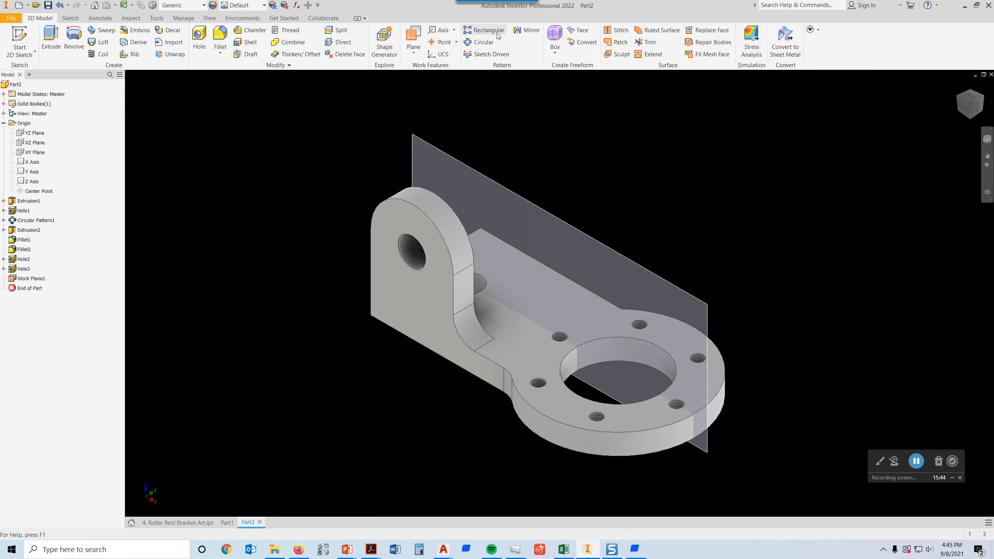
pyautogui.click(532, 31)
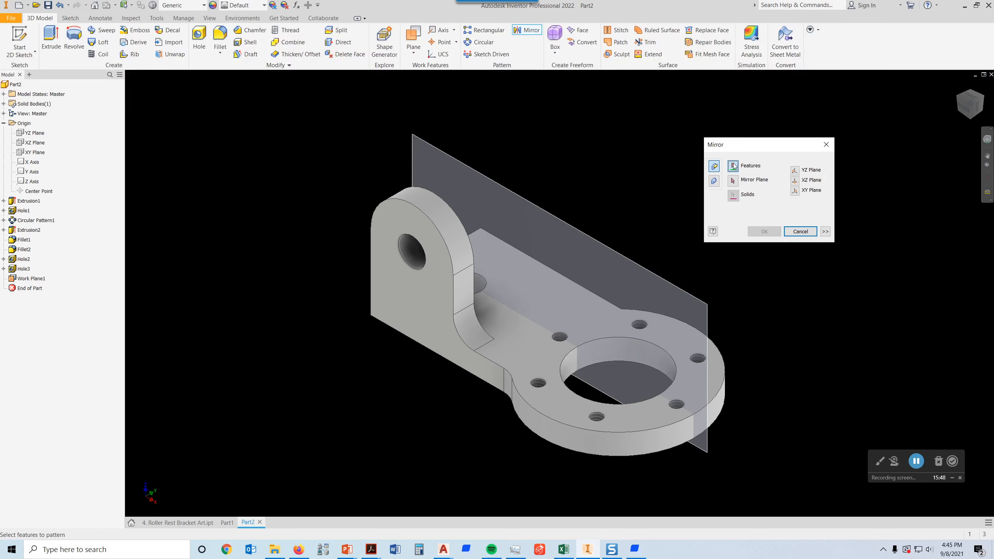
pyautogui.click(30, 230)
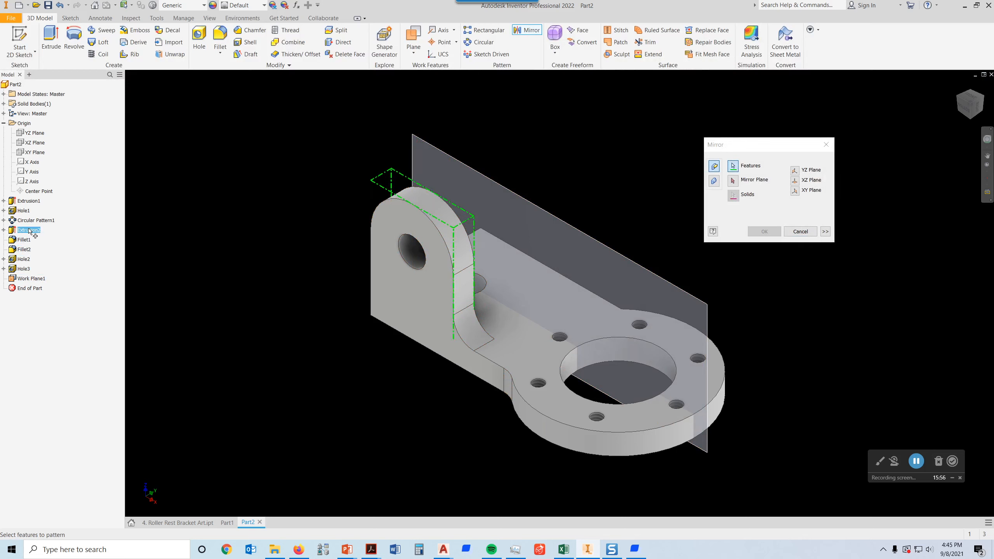
pyautogui.click(26, 240)
pyautogui.click(24, 249)
pyautogui.click(22, 260)
pyautogui.click(23, 269)
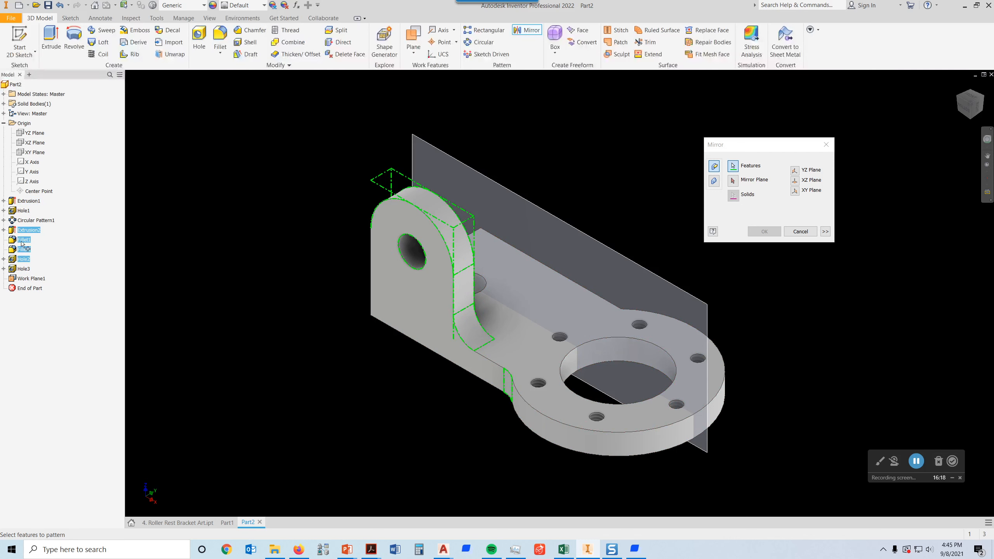
pyautogui.click(733, 181)
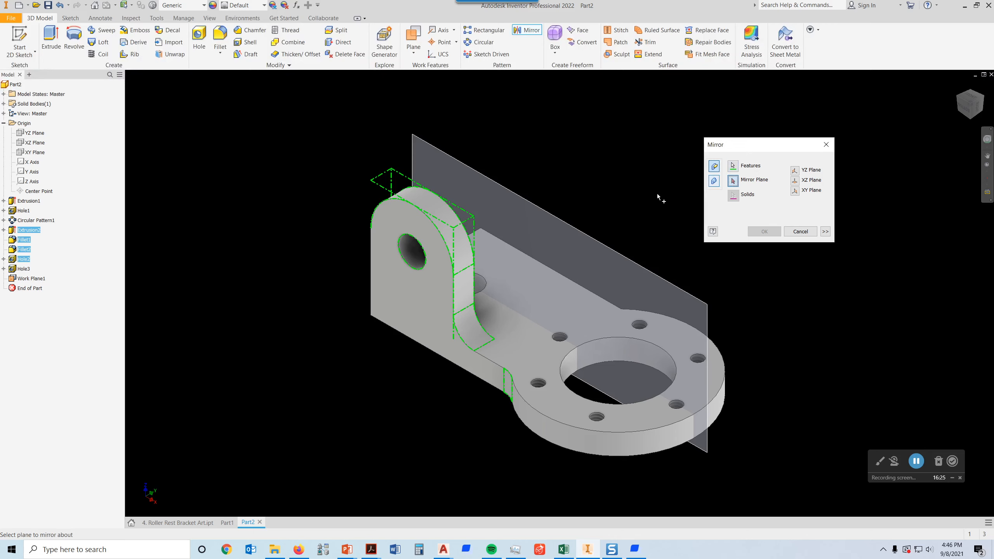
pyautogui.click(595, 240)
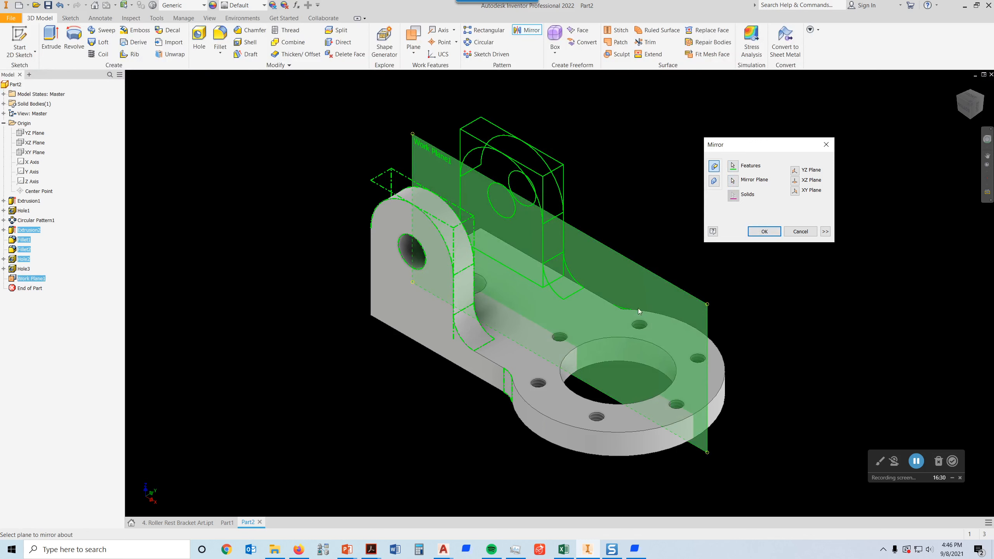
pyautogui.click(764, 231)
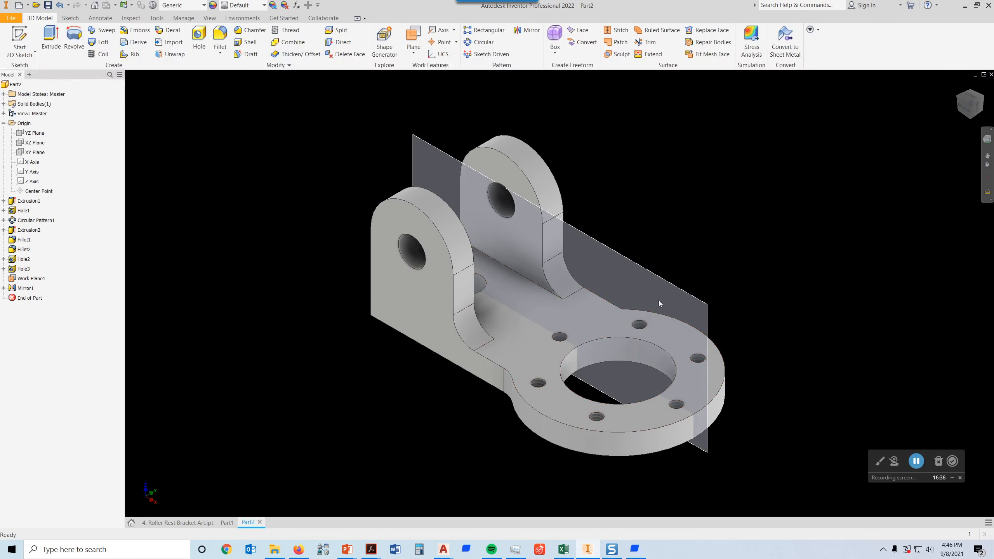
# Fillet the unrounded plate-to-ring corner beside the mirrored upright with a .375 in radius.
pyautogui.click(981, 100)
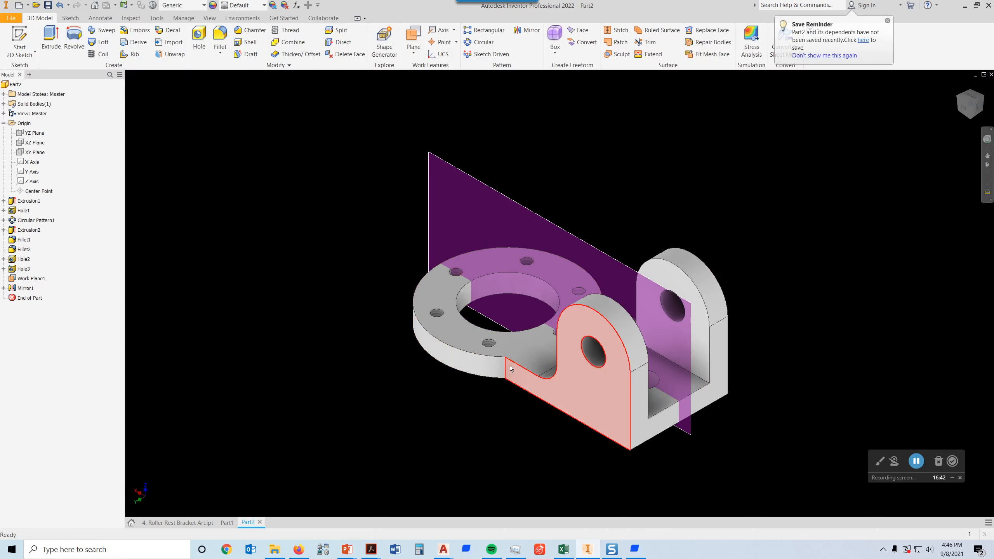
pyautogui.click(986, 100)
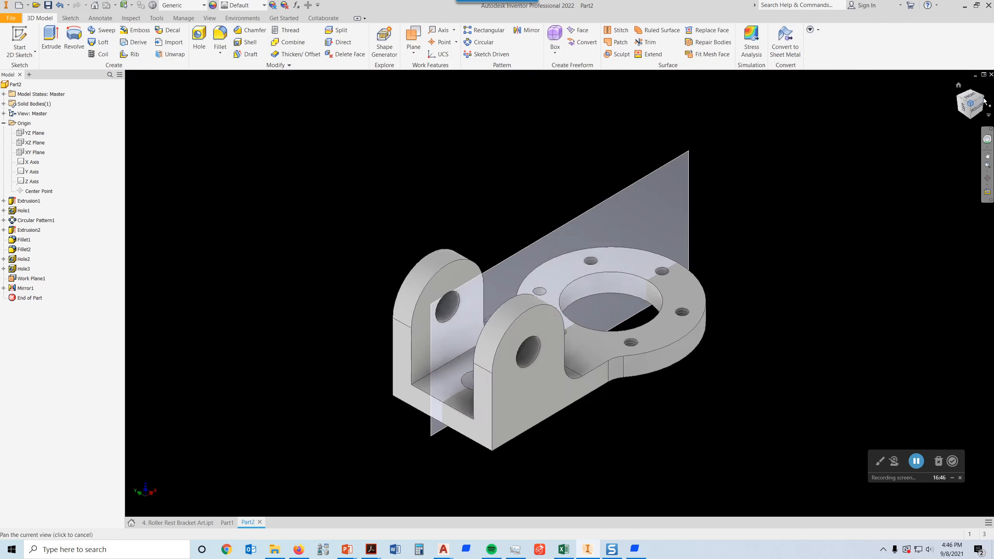
pyautogui.click(958, 100)
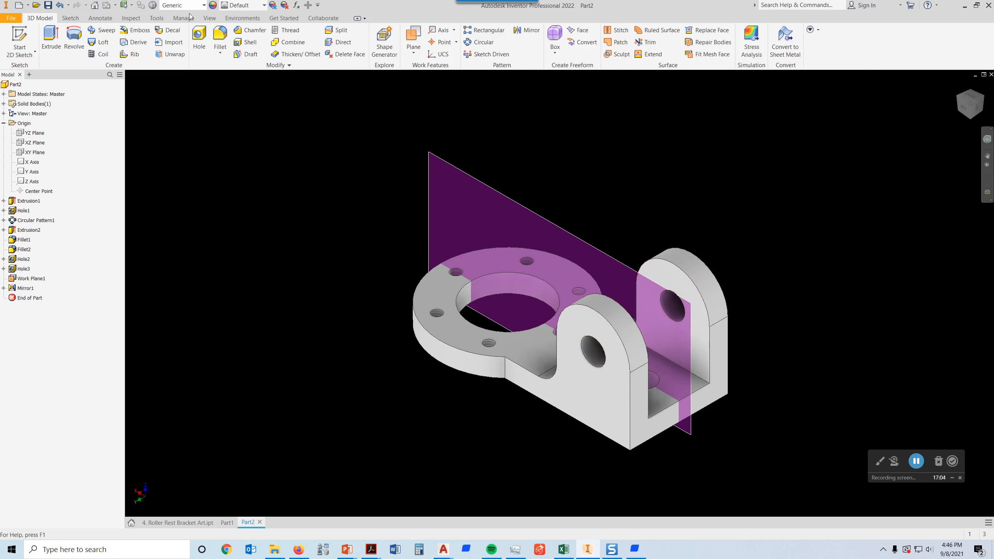
pyautogui.click(220, 36)
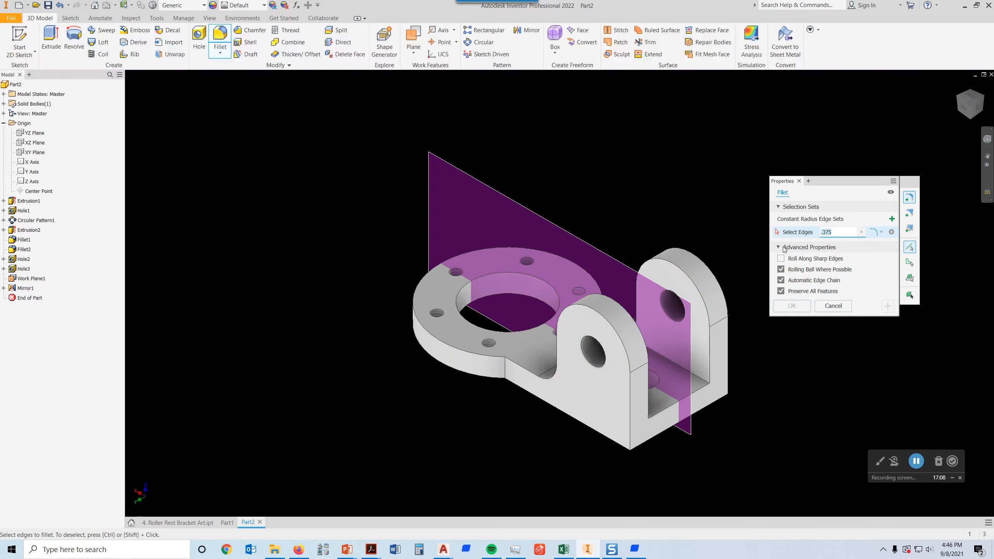
pyautogui.click(505, 369)
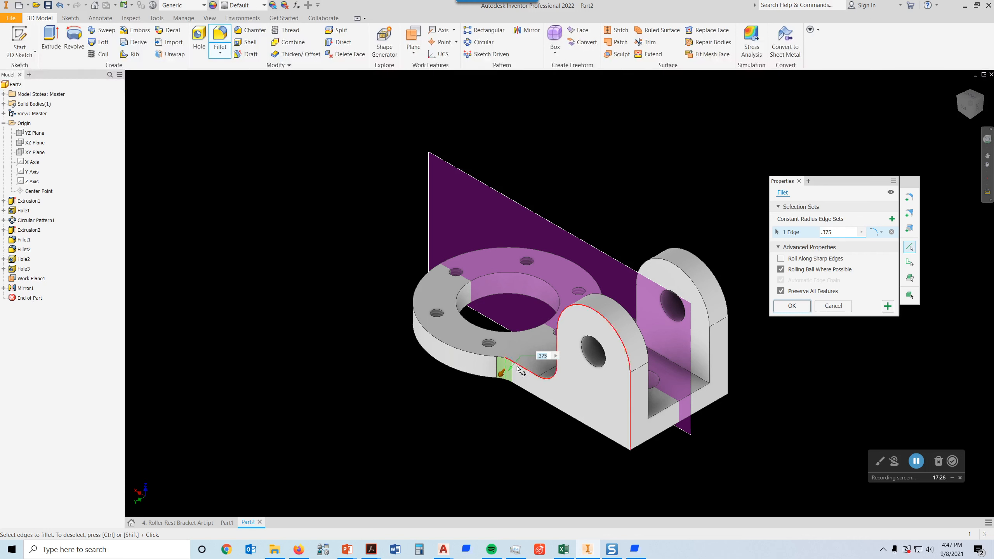
pyautogui.click(797, 309)
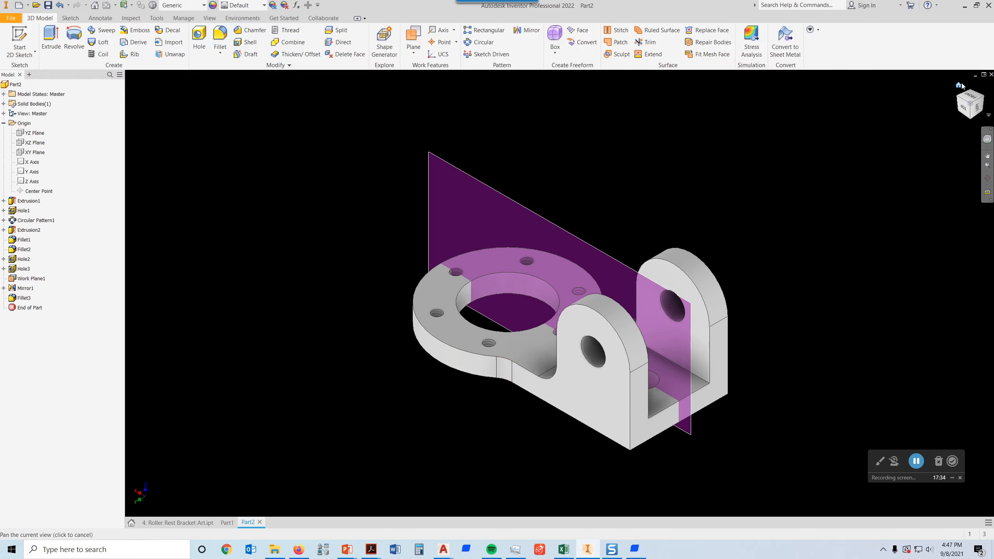
# Save the part as ACTUATOR BASE 2022 in the Daily Work Fall 1433 folder.
pyautogui.click(958, 85)
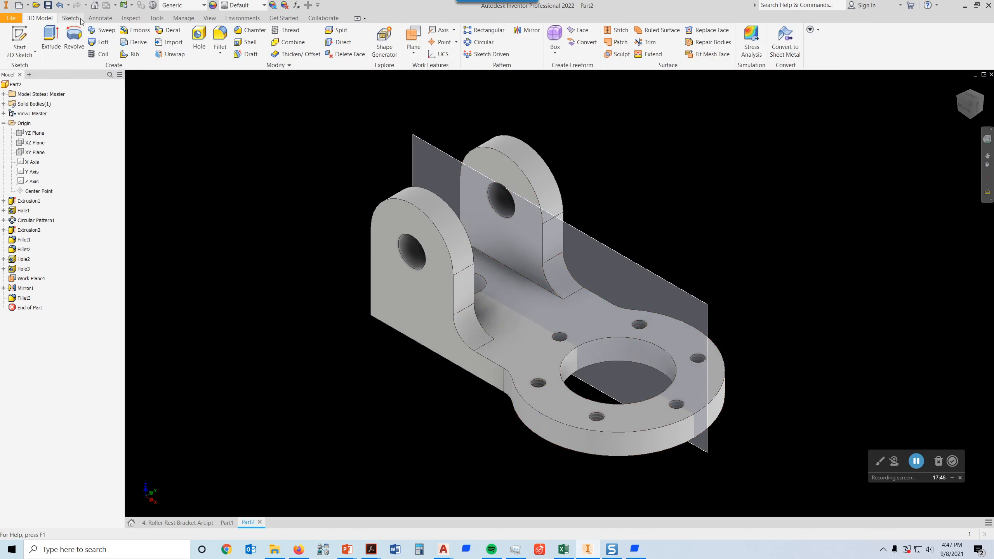
pyautogui.click(11, 18)
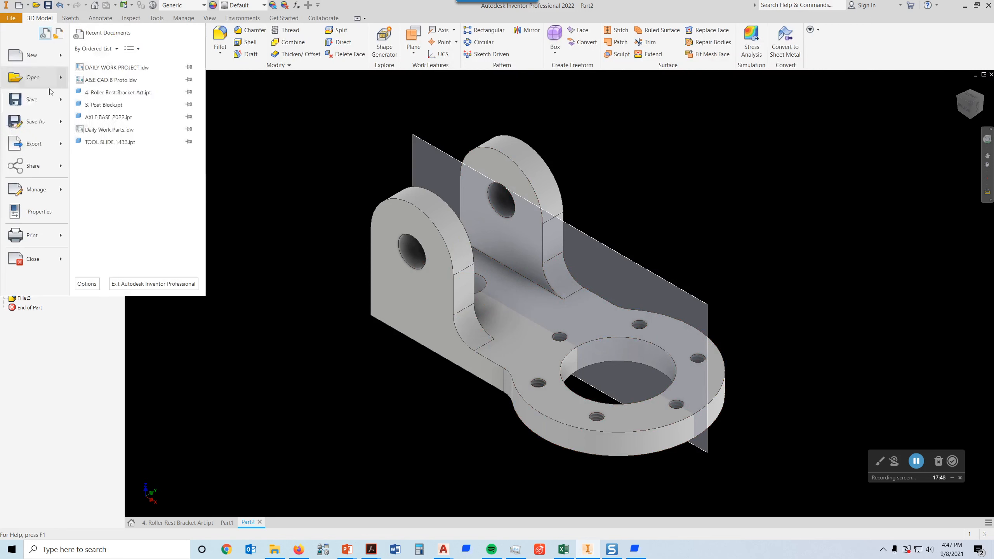
pyautogui.click(32, 121)
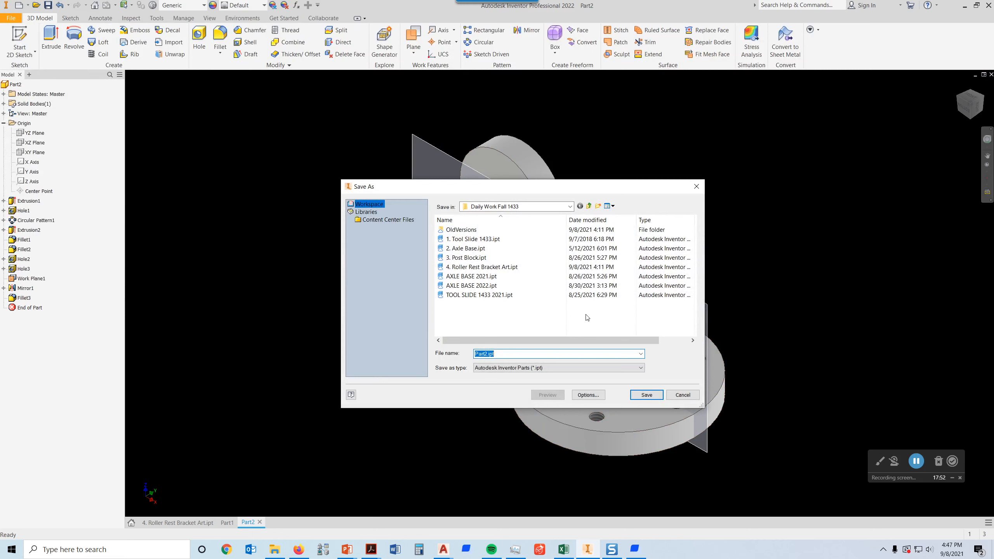
pyautogui.write('Ac')
pyautogui.press('BackSpace')
pyautogui.write('CTRA')
pyautogui.press('BackSpace')
pyautogui.press('BackSpace')
pyautogui.write('UATOR BASE 2022')
pyautogui.click(646, 395)
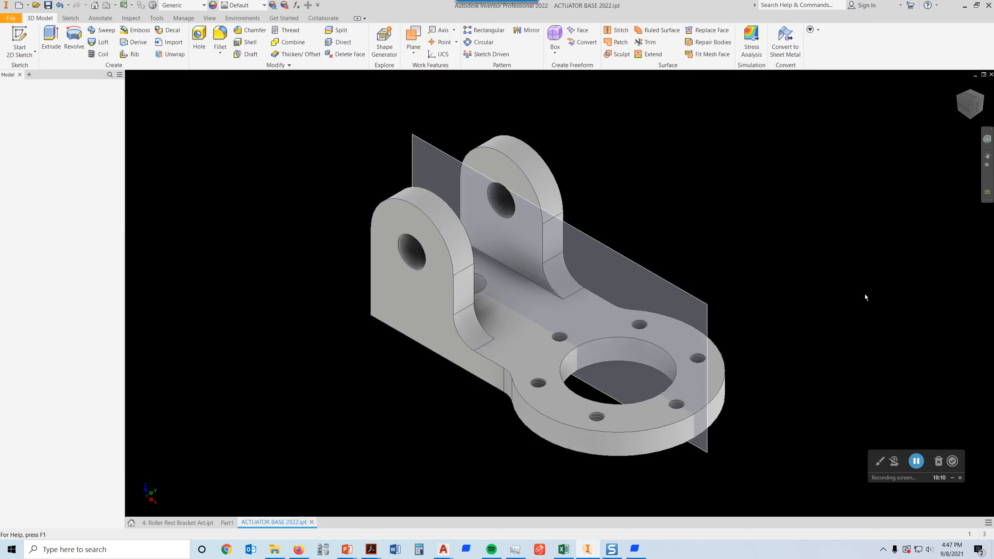